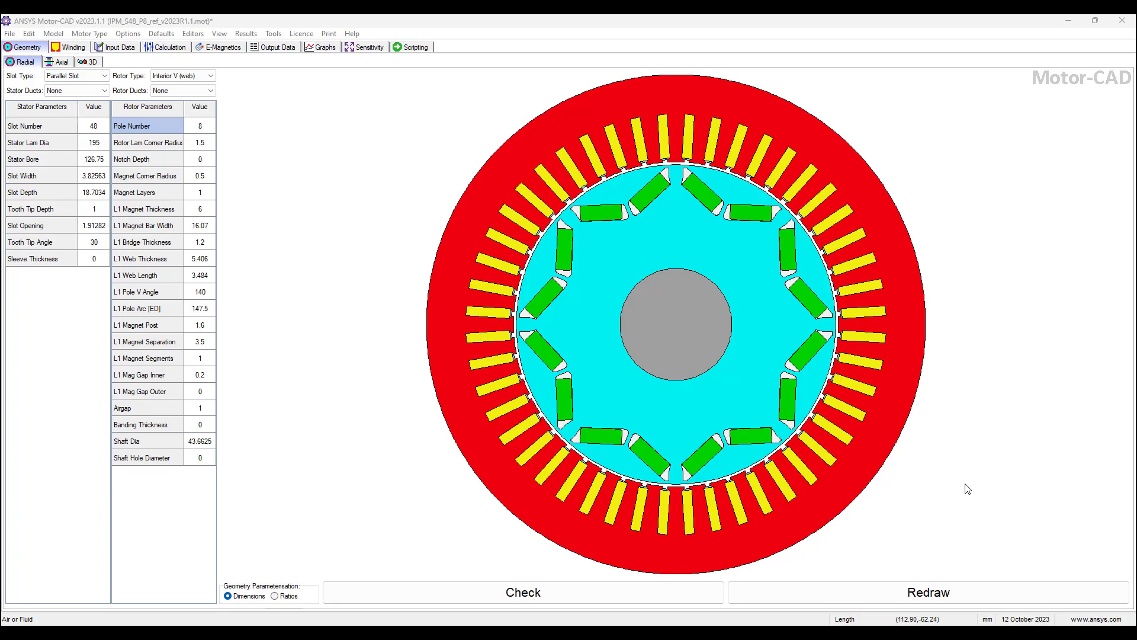
# Step: Review the supported motor types in the PowerPoint overview slide, then in Motor-CAD's list of available motor types
pyautogui.hotkey('alt', 'Tab')
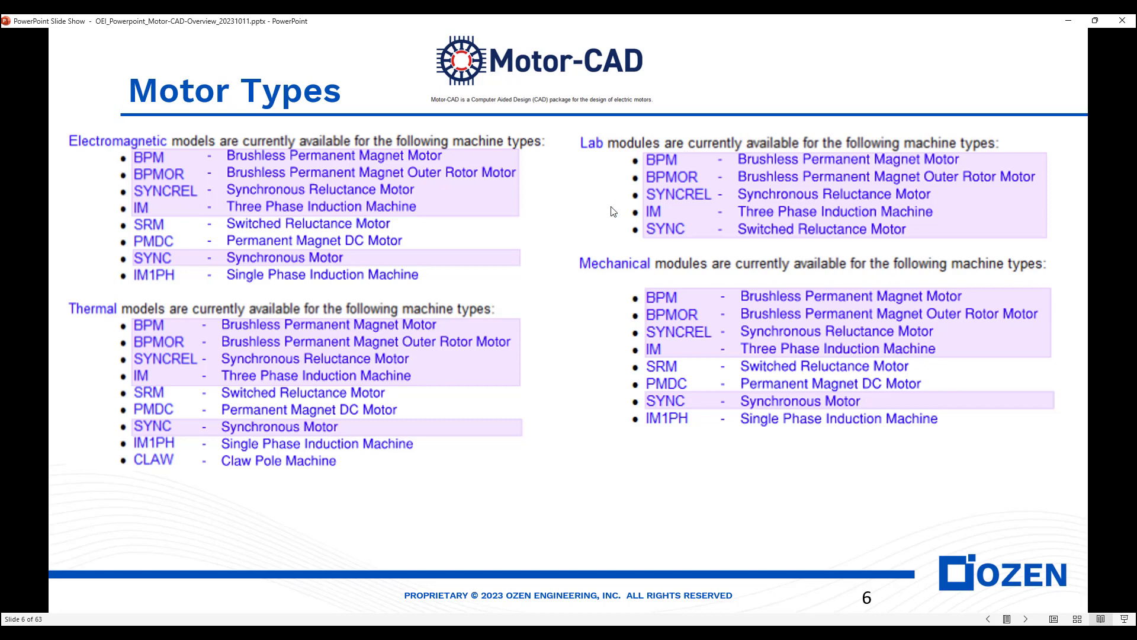
pyautogui.hotkey('alt', 'Tab')
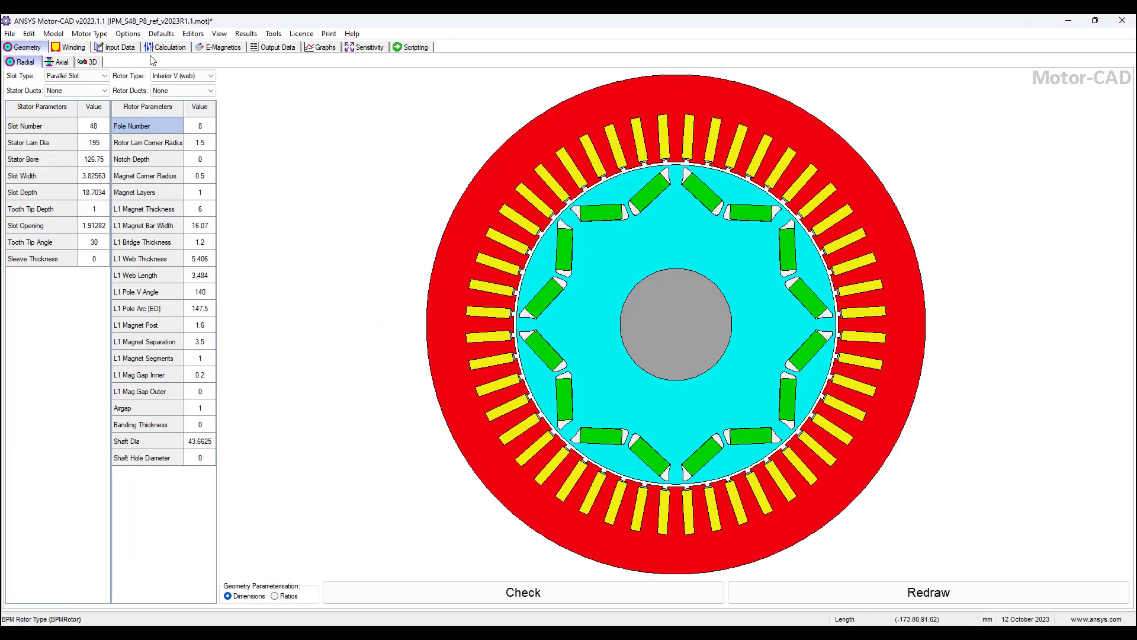
pyautogui.click(59, 35)
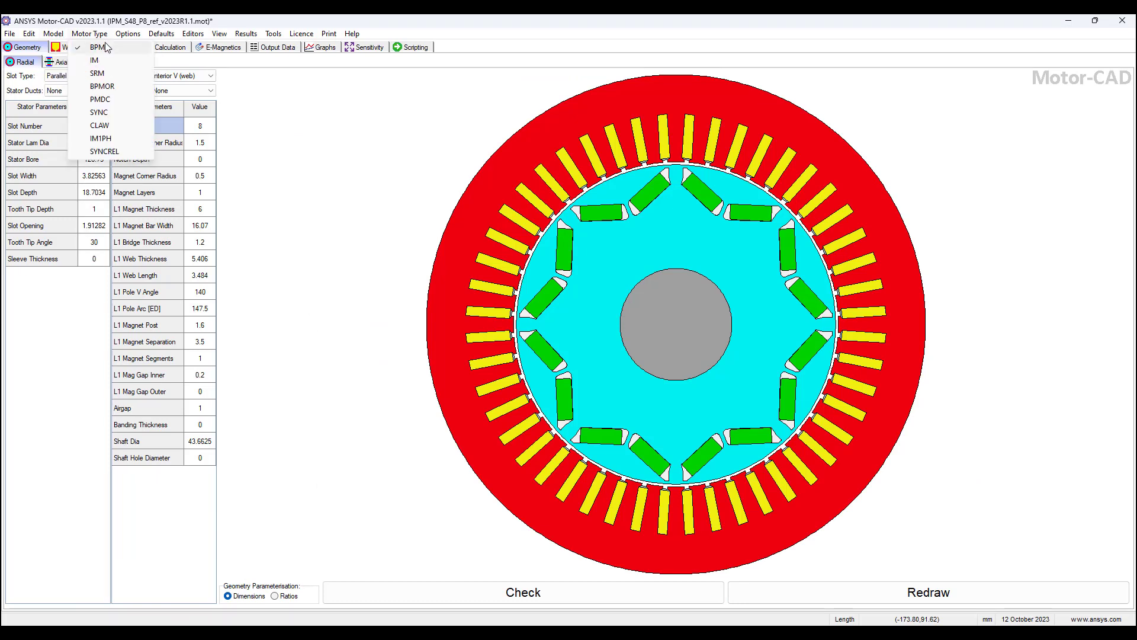
pyautogui.click(287, 116)
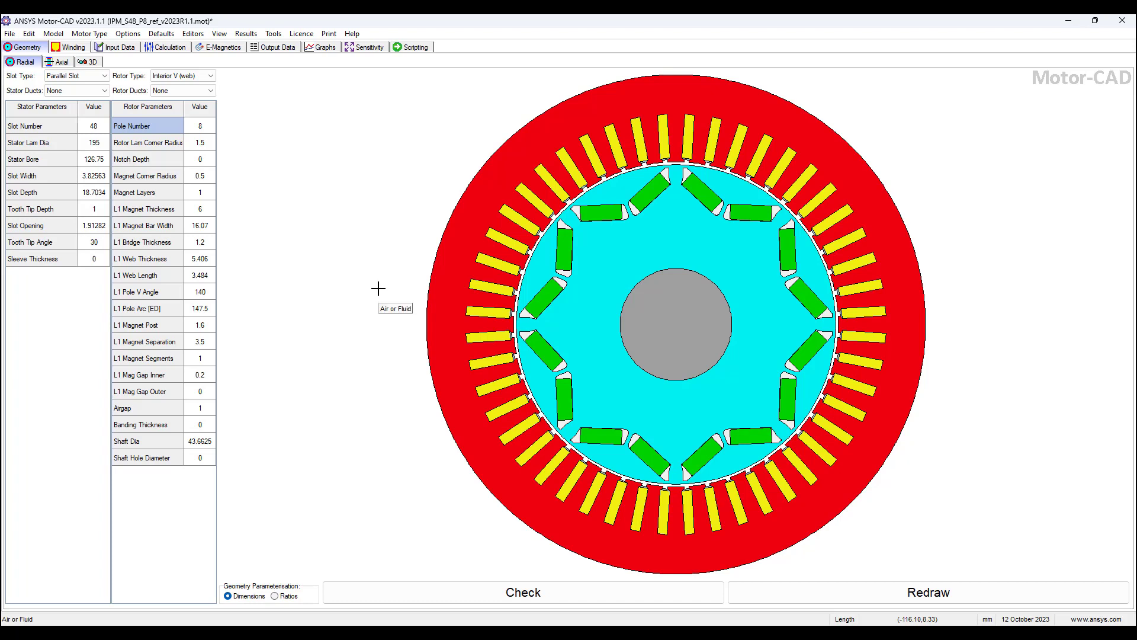
# Step: View the motor geometry in the axial and 3D representations
pyautogui.click(60, 64)
pyautogui.click(91, 62)
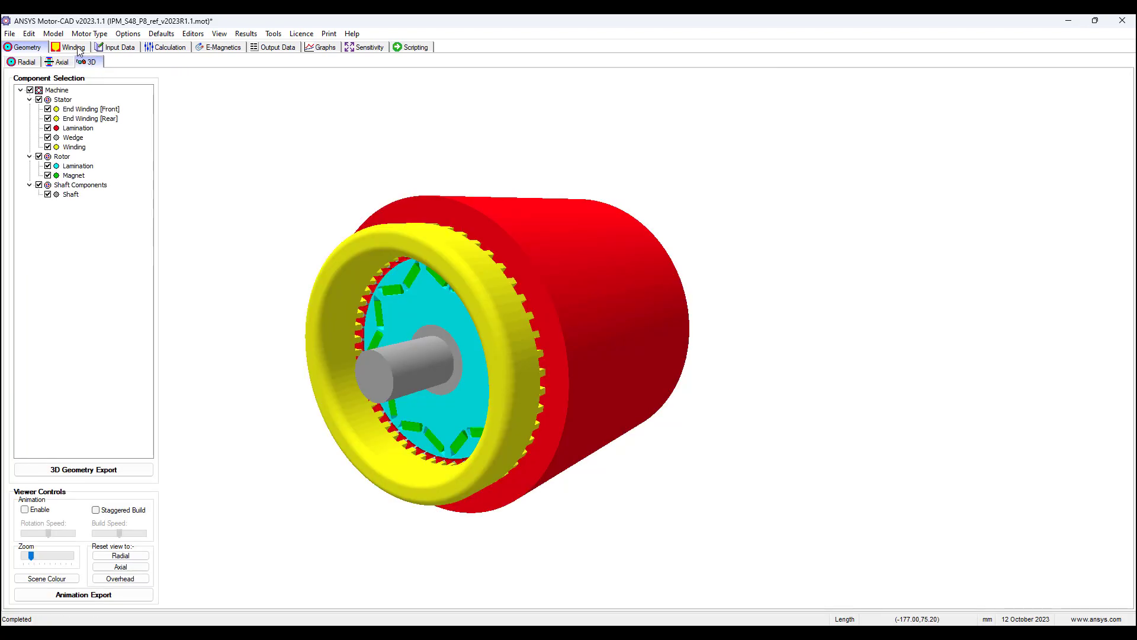
# Step: Examine the winding's radial pattern in coil and slot views, and its linear pattern for all phases and phase 1
pyautogui.click(74, 48)
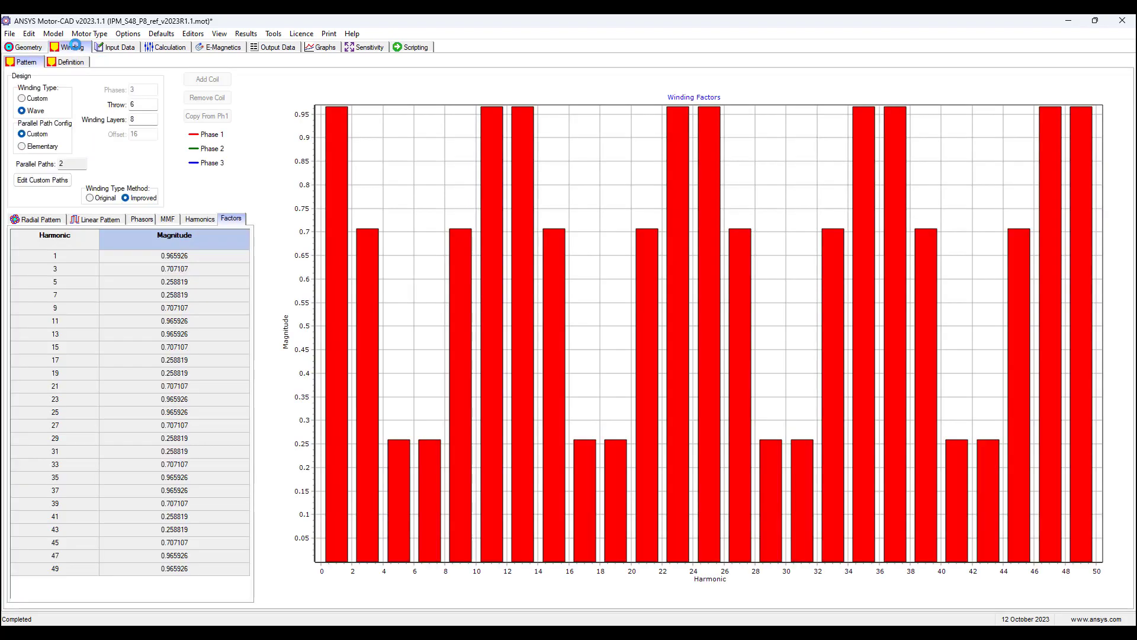
pyautogui.click(51, 222)
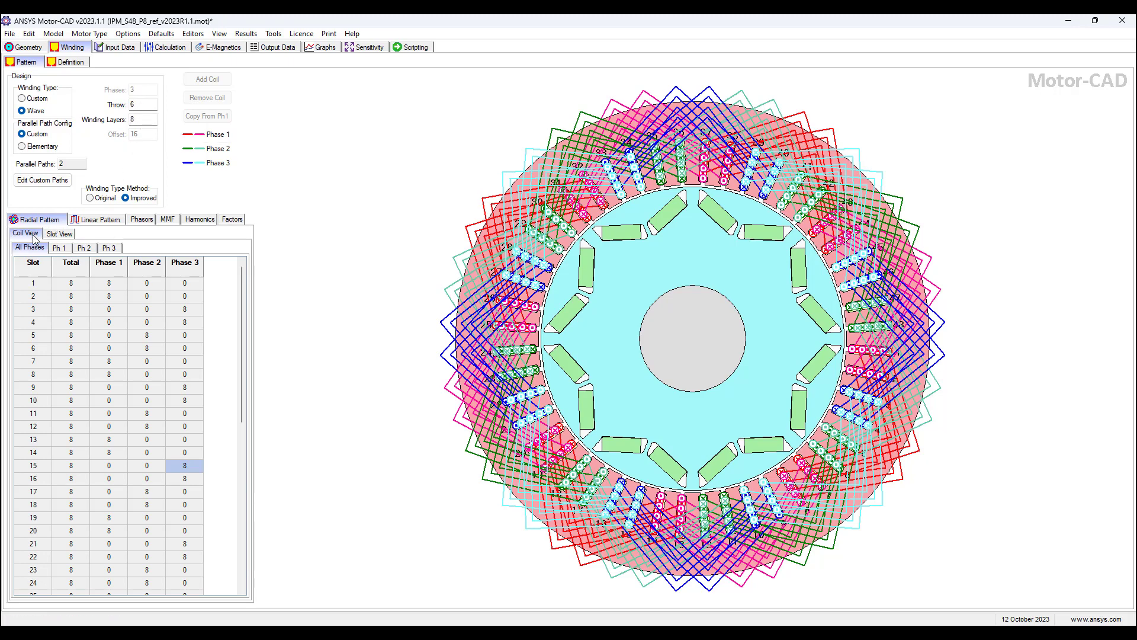
pyautogui.click(57, 236)
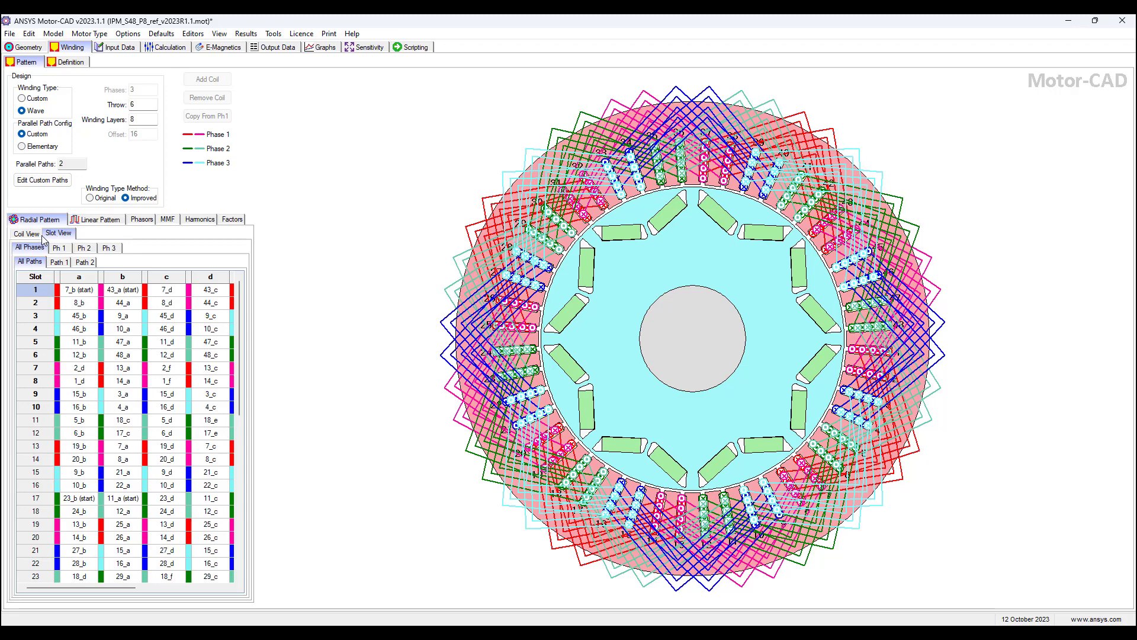
pyautogui.click(33, 236)
pyautogui.click(93, 223)
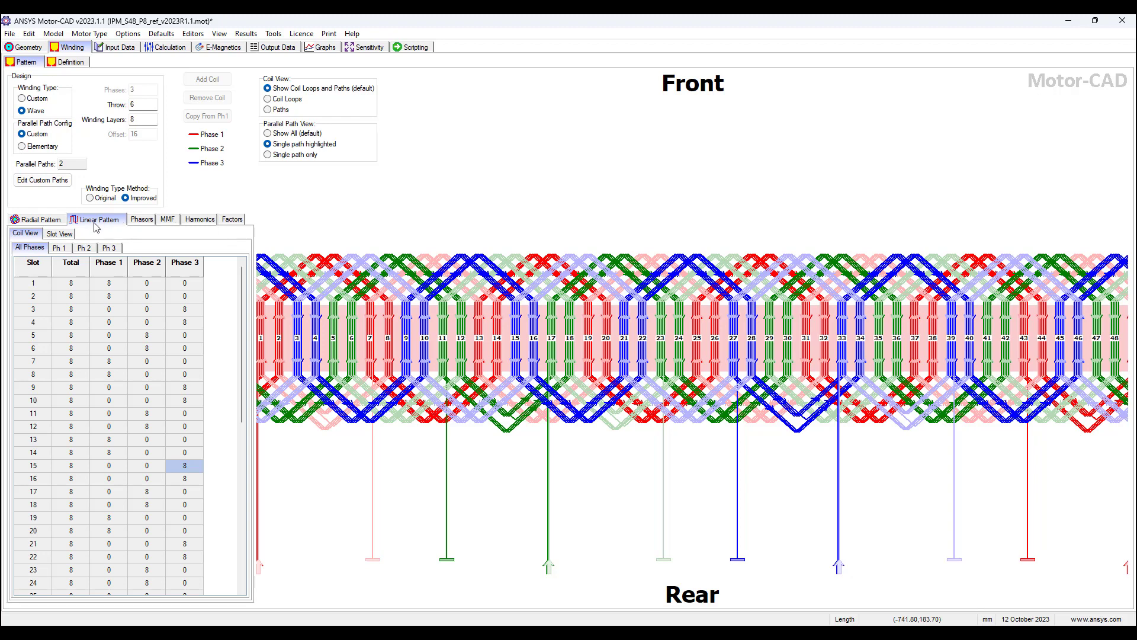
pyautogui.click(63, 248)
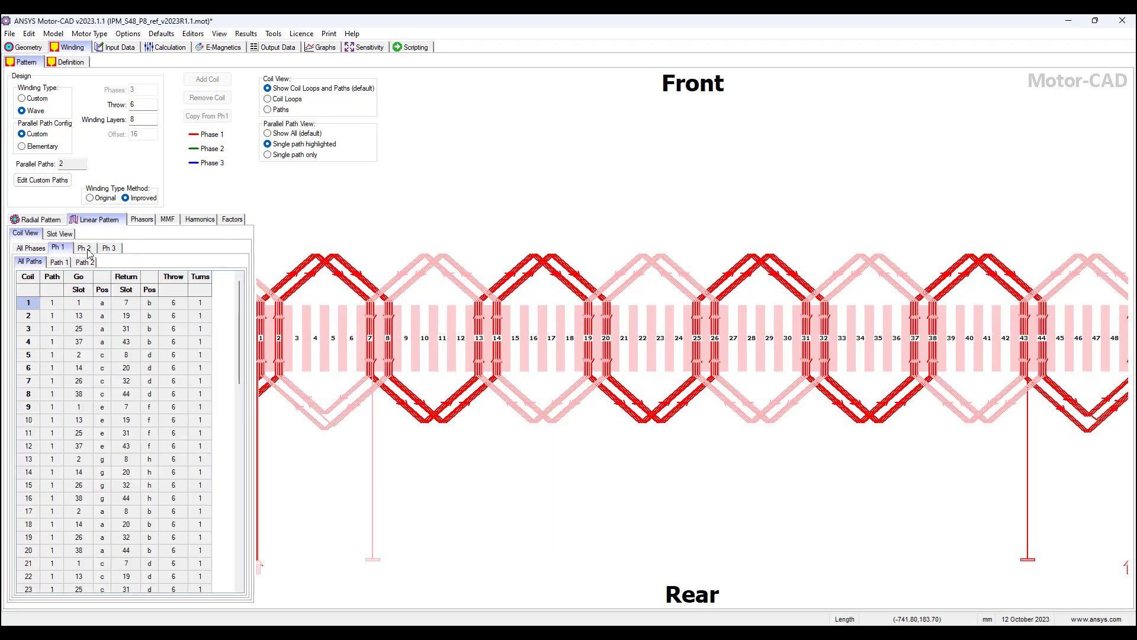
# Step: Review the winding pattern's phasors, MMF, harmonics and winding factors
pyautogui.click(140, 220)
pyautogui.click(173, 222)
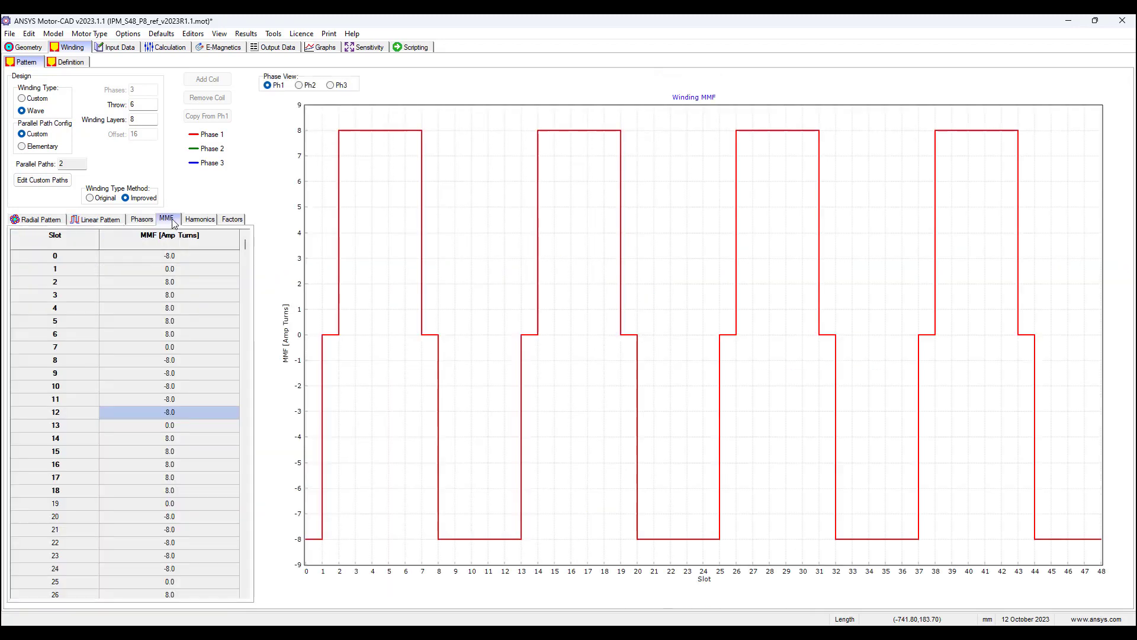
pyautogui.click(204, 223)
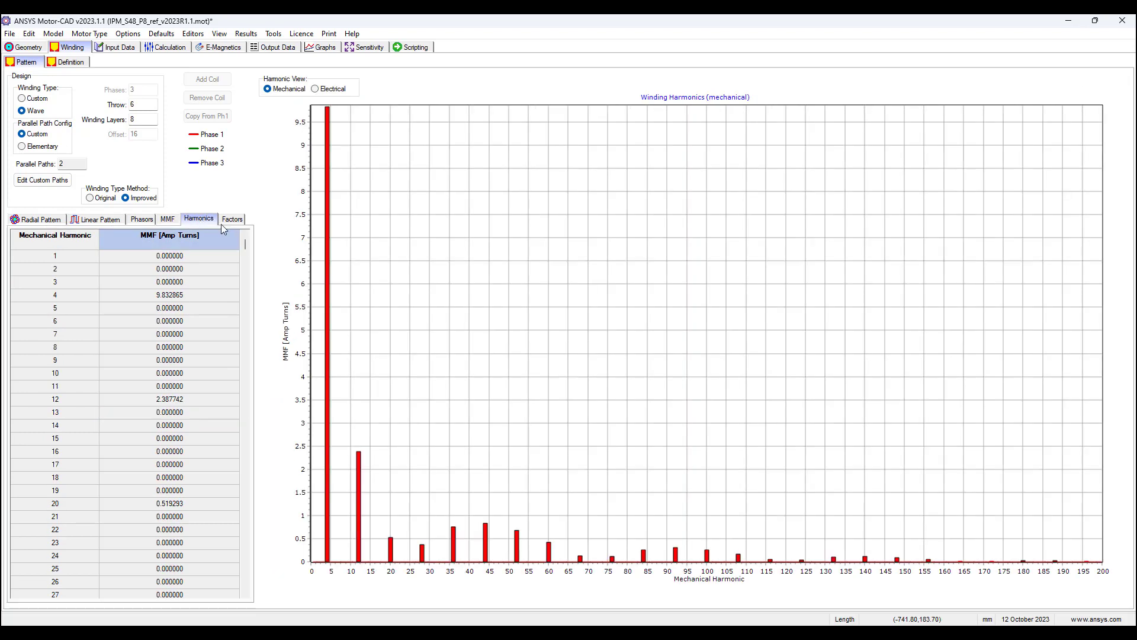
pyautogui.click(233, 221)
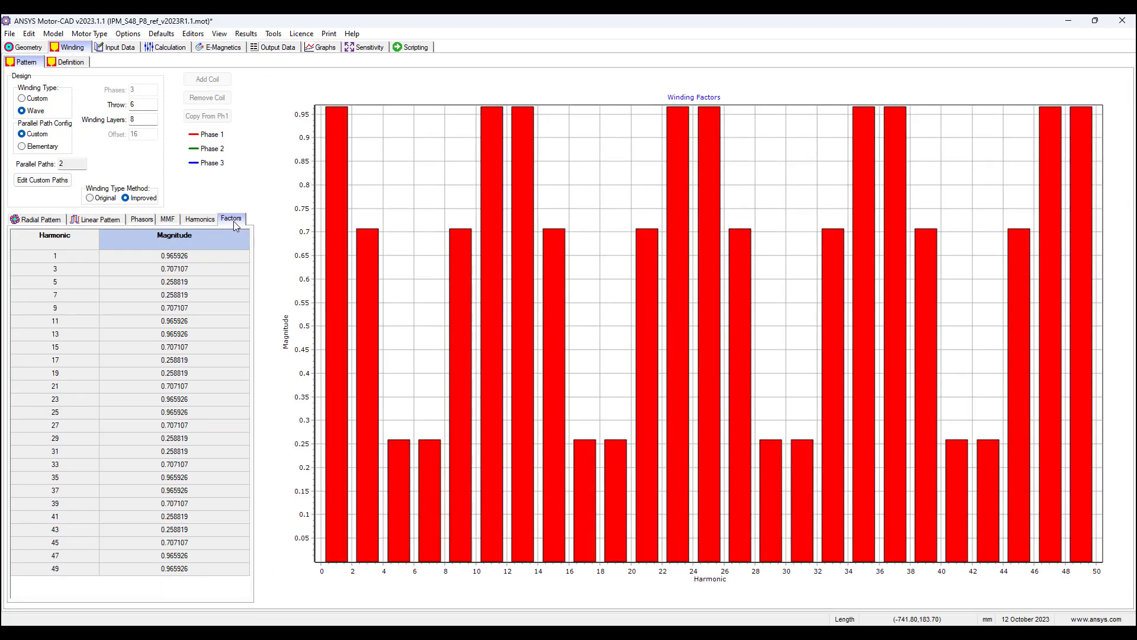
# Step: Examine the winding definition's coil style, divider type and wedge model options, keeping Hairpin, Overlapping and Wedge
pyautogui.click(82, 64)
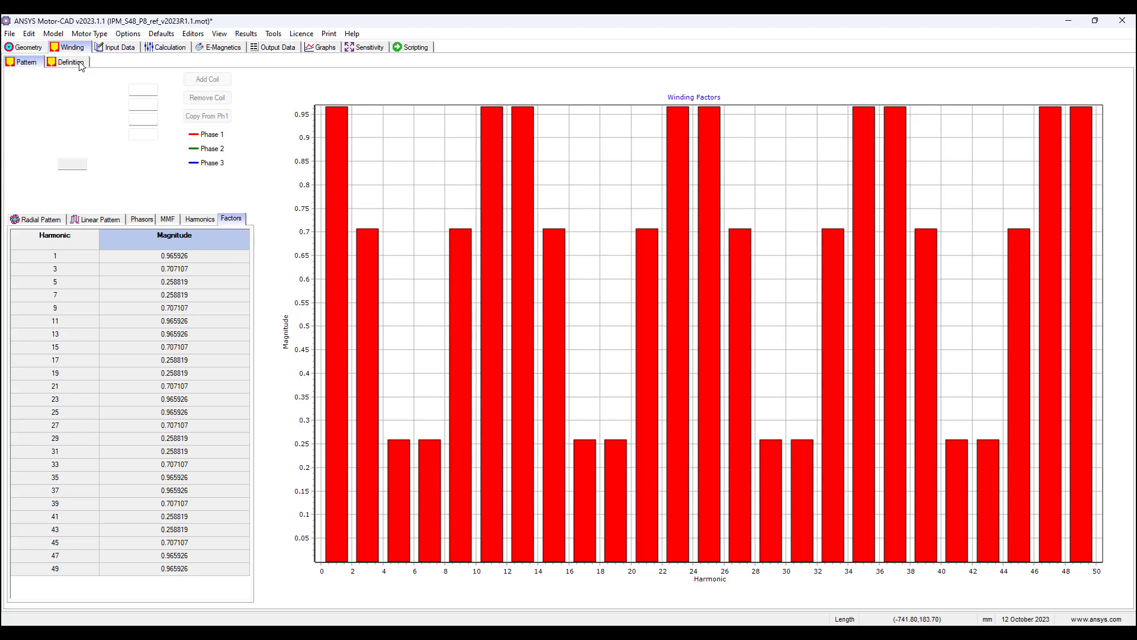
pyautogui.click(79, 76)
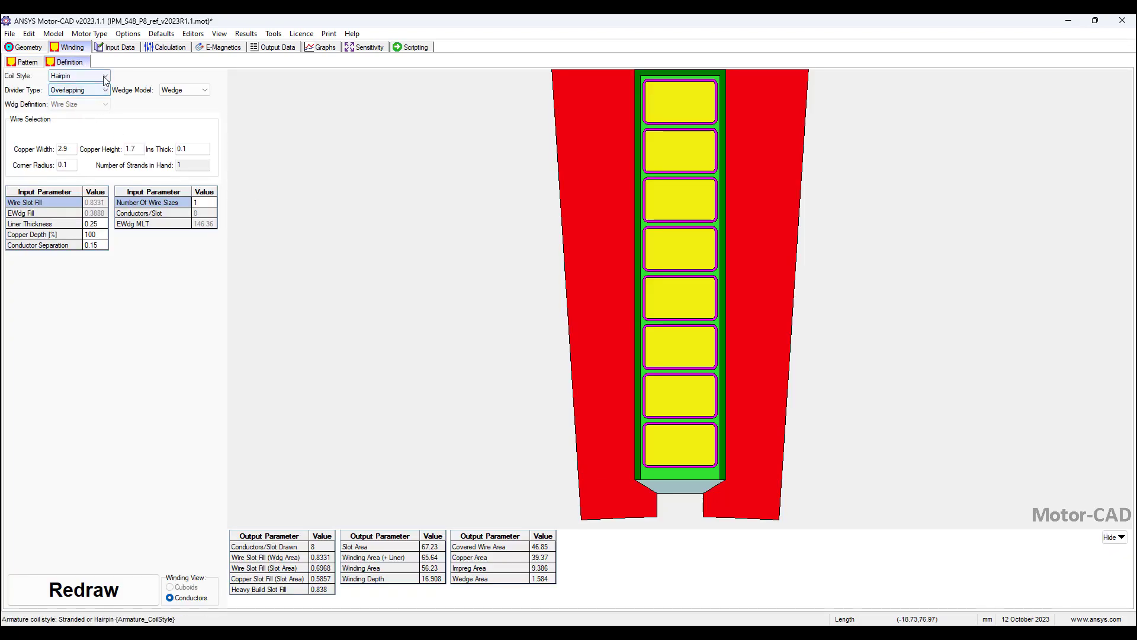
pyautogui.click(143, 81)
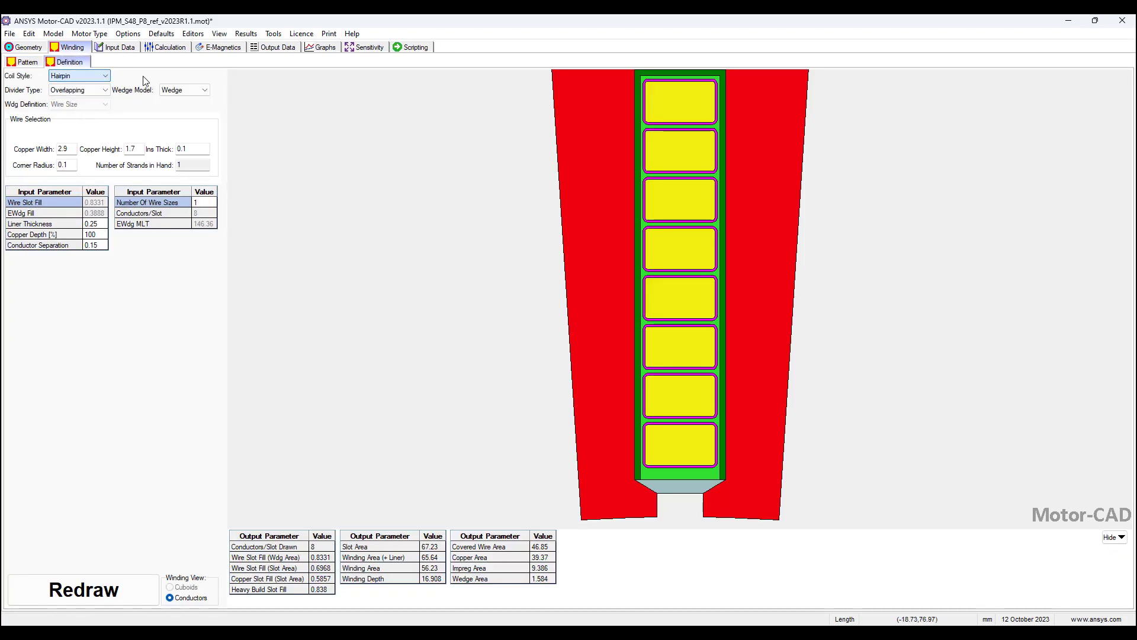
pyautogui.click(108, 91)
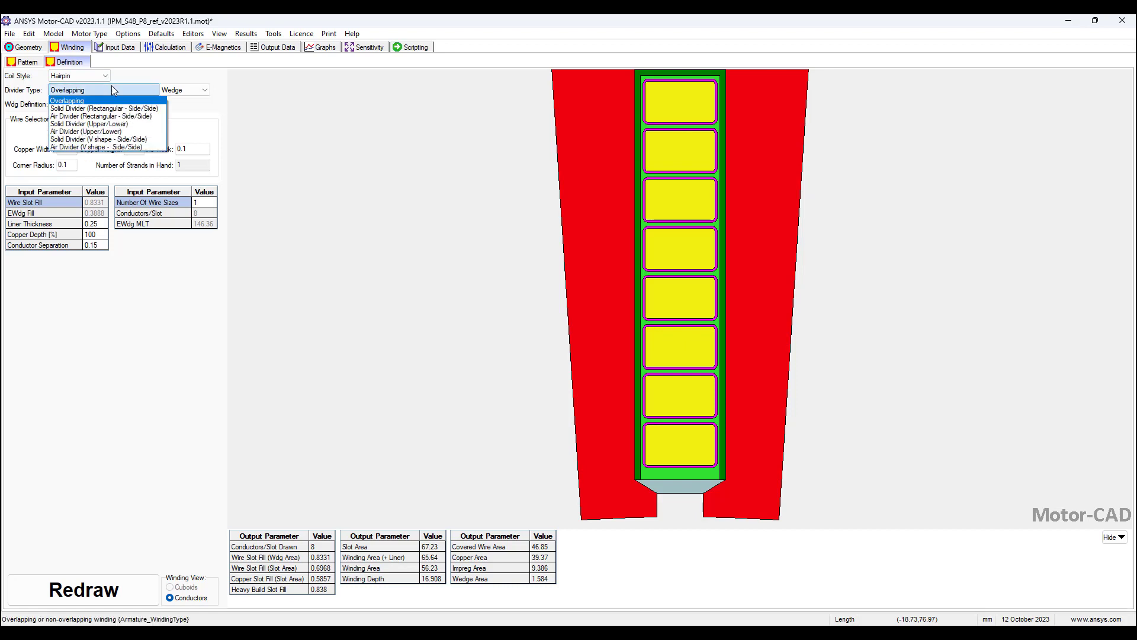
pyautogui.click(121, 77)
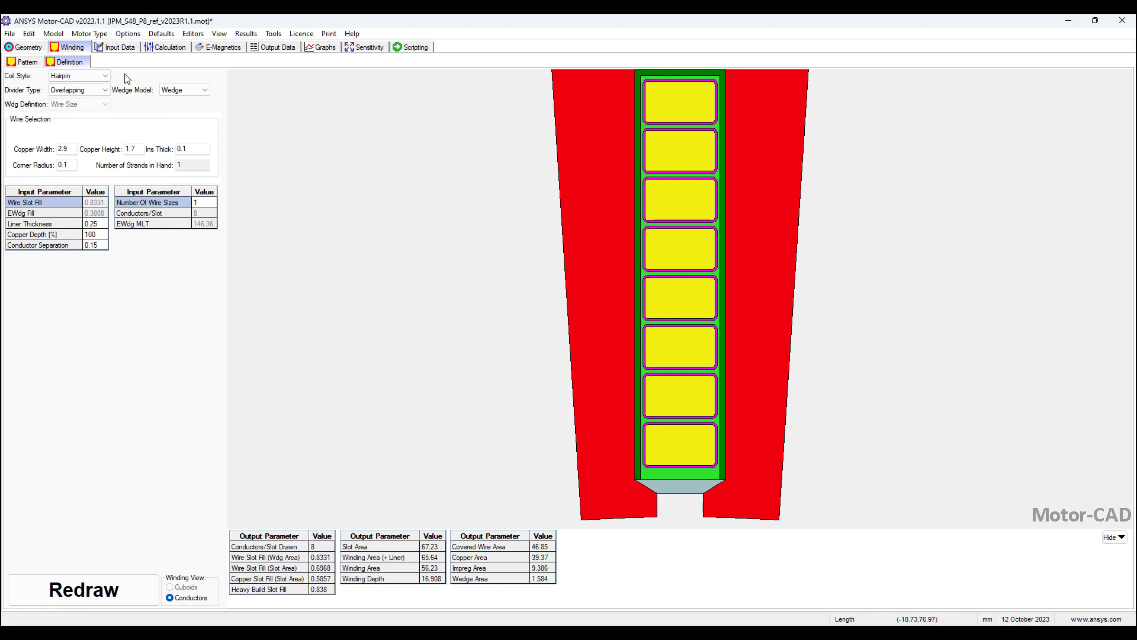
pyautogui.click(210, 95)
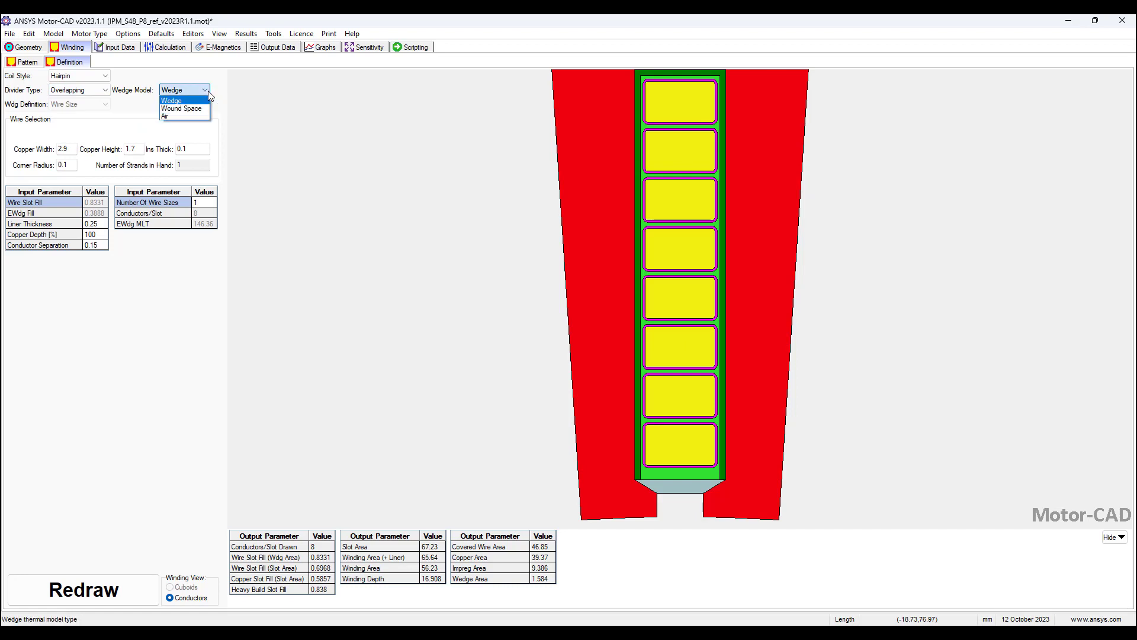
pyautogui.click(141, 118)
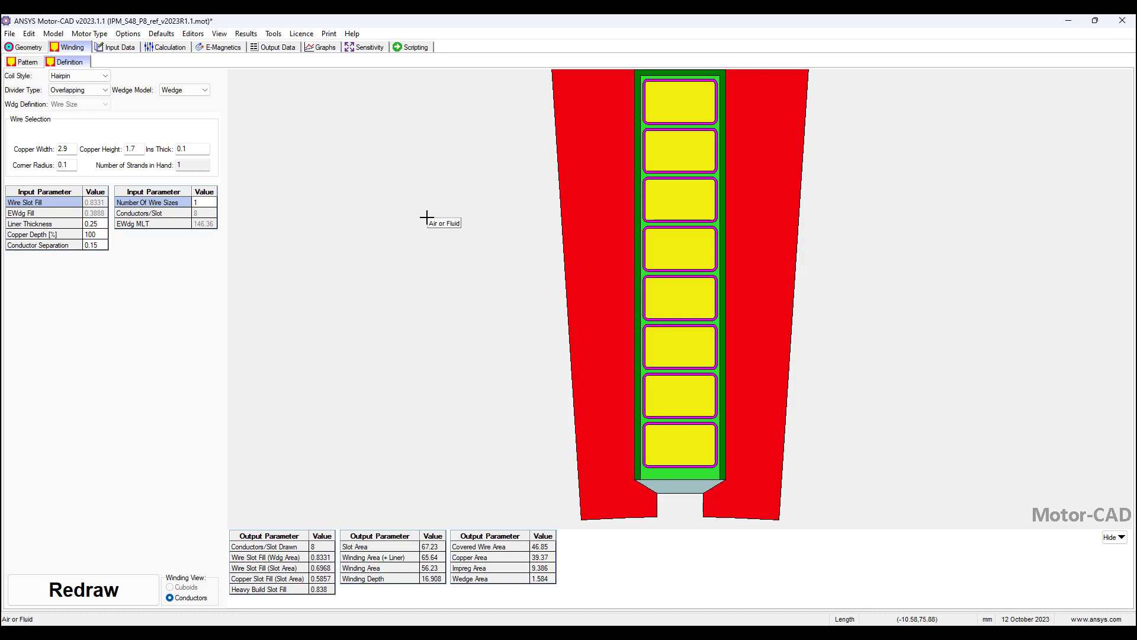
# Step: Review the materials assigned to the motor components in the input data
pyautogui.click(121, 51)
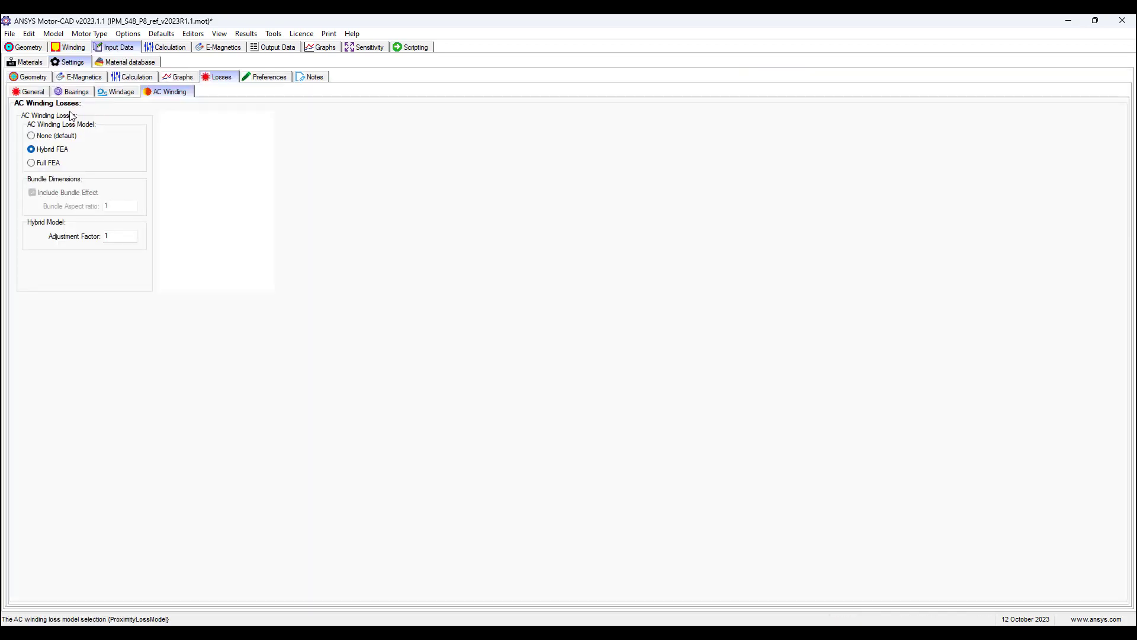
pyautogui.click(24, 64)
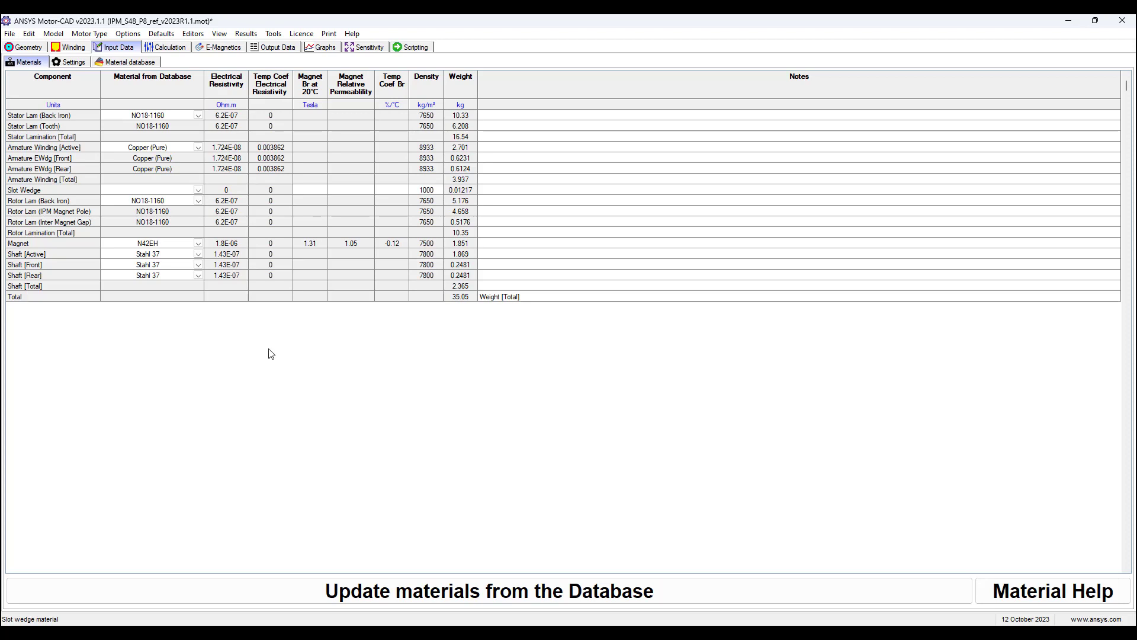
# Step: Solve the E-Magnetic model with the on-load Torque performance test
pyautogui.click(170, 48)
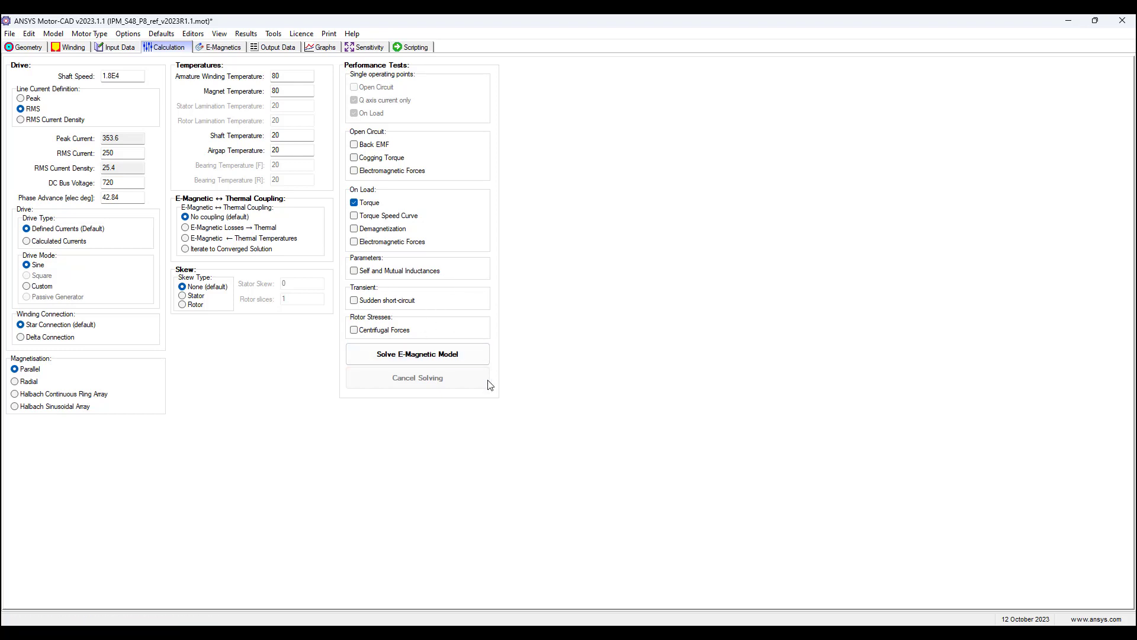
pyautogui.click(445, 353)
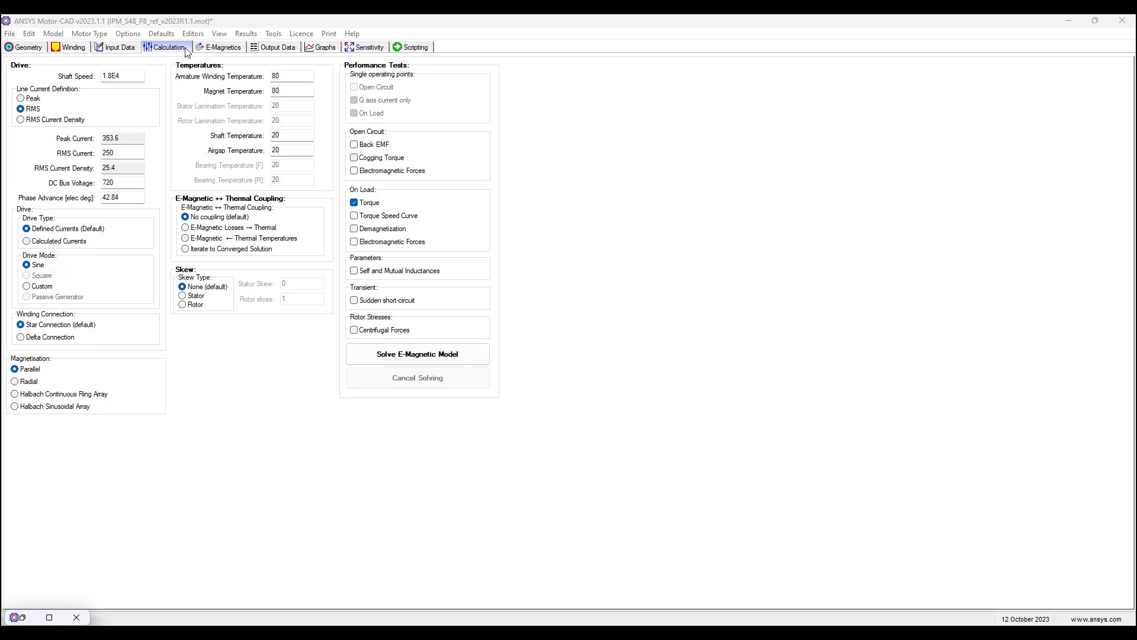
# Step: View the FEA results shaded by flux density, vector potential, current density and eddy current density
pyautogui.click(210, 48)
pyautogui.click(16, 120)
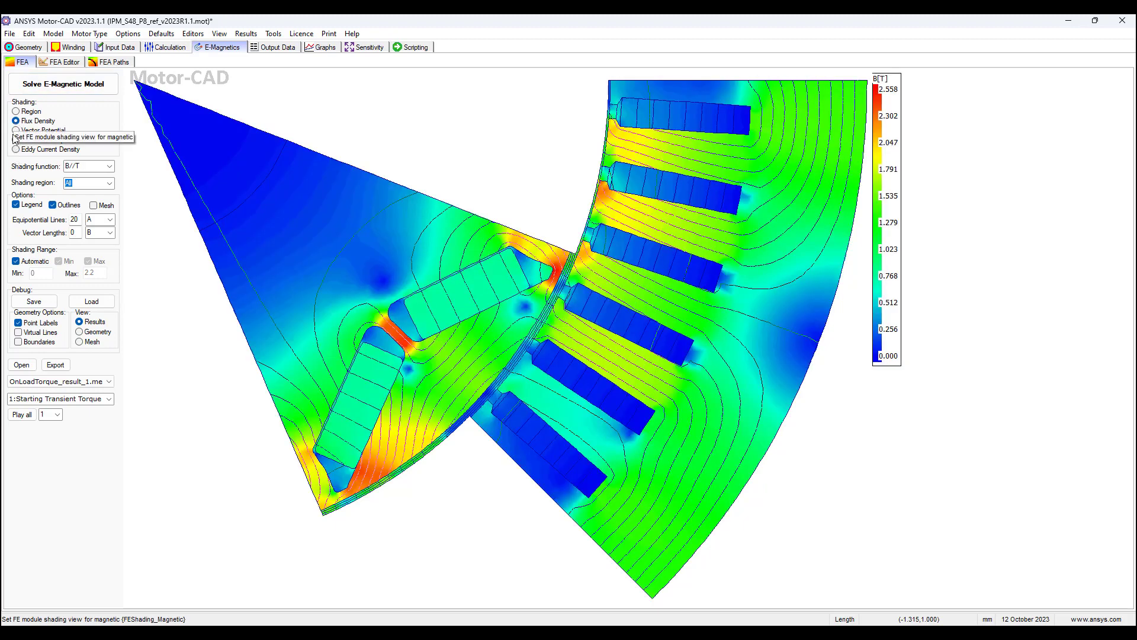
pyautogui.click(16, 130)
pyautogui.click(16, 140)
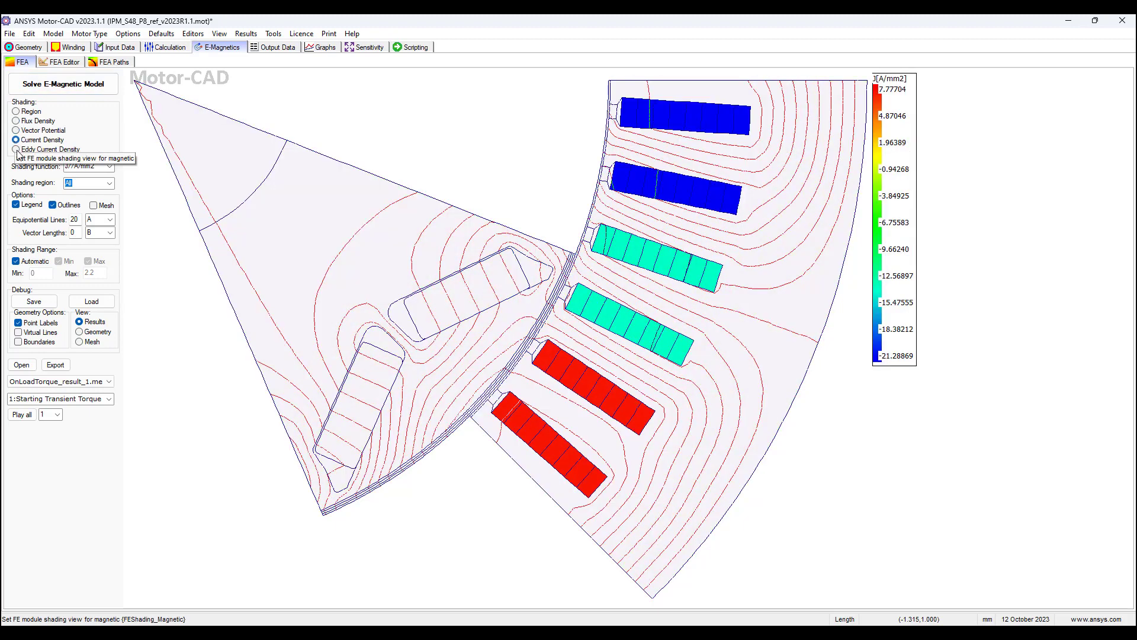
pyautogui.click(16, 150)
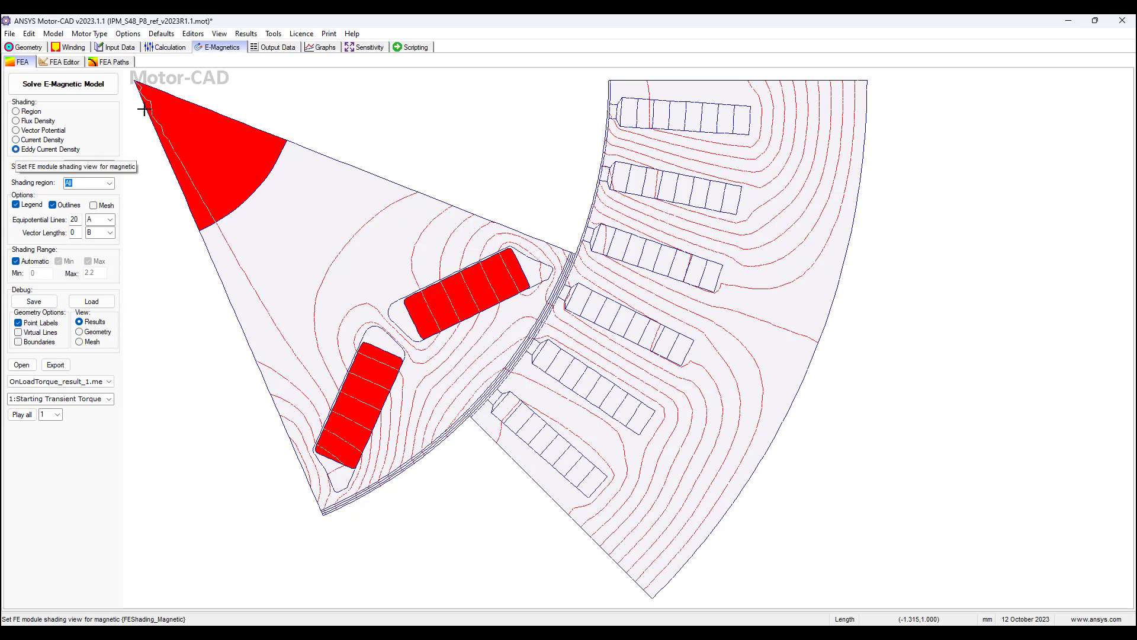
# Step: Examine the output data for drive, E-Magnetics, phasor diagram, equivalent circuit, flux densities, losses, winding, miscellaneous and materials
pyautogui.click(275, 48)
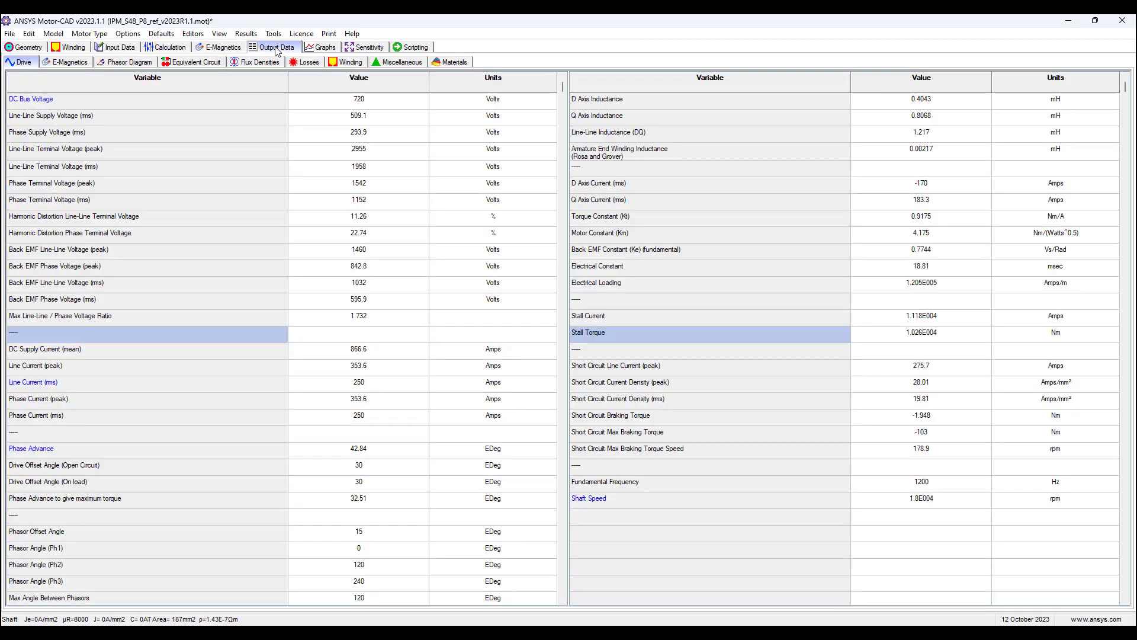
pyautogui.click(70, 62)
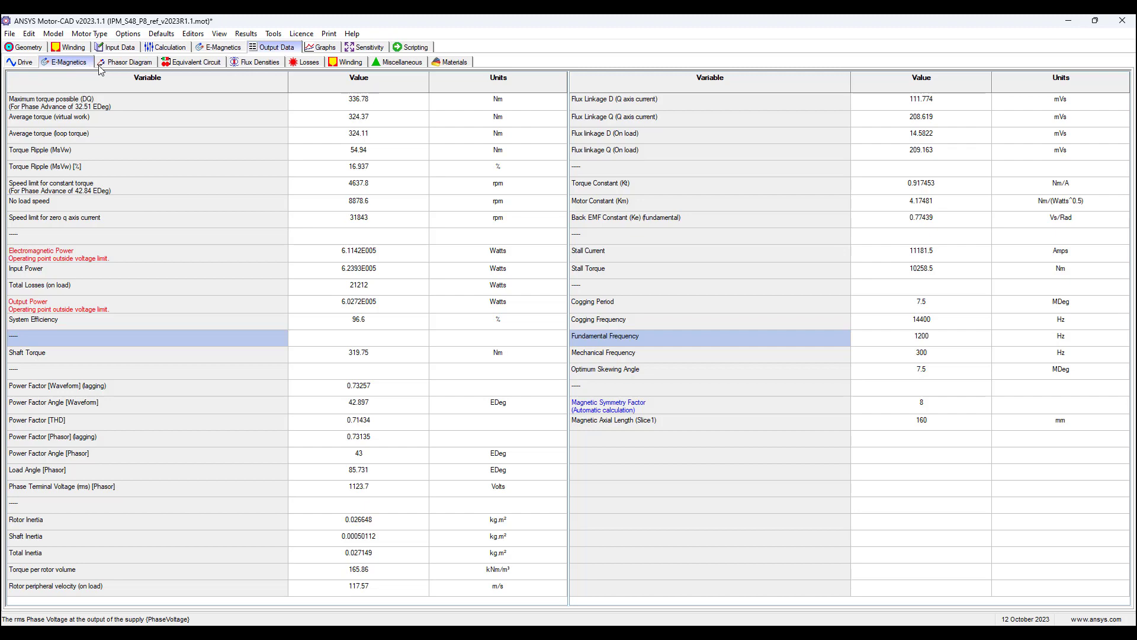
pyautogui.click(129, 63)
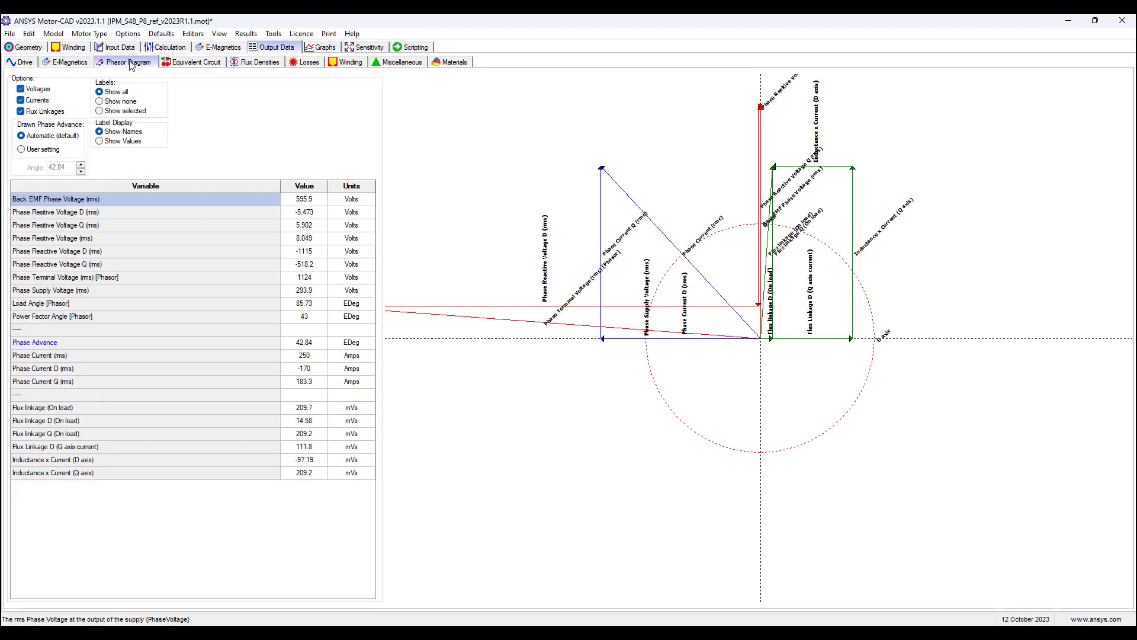
pyautogui.click(205, 64)
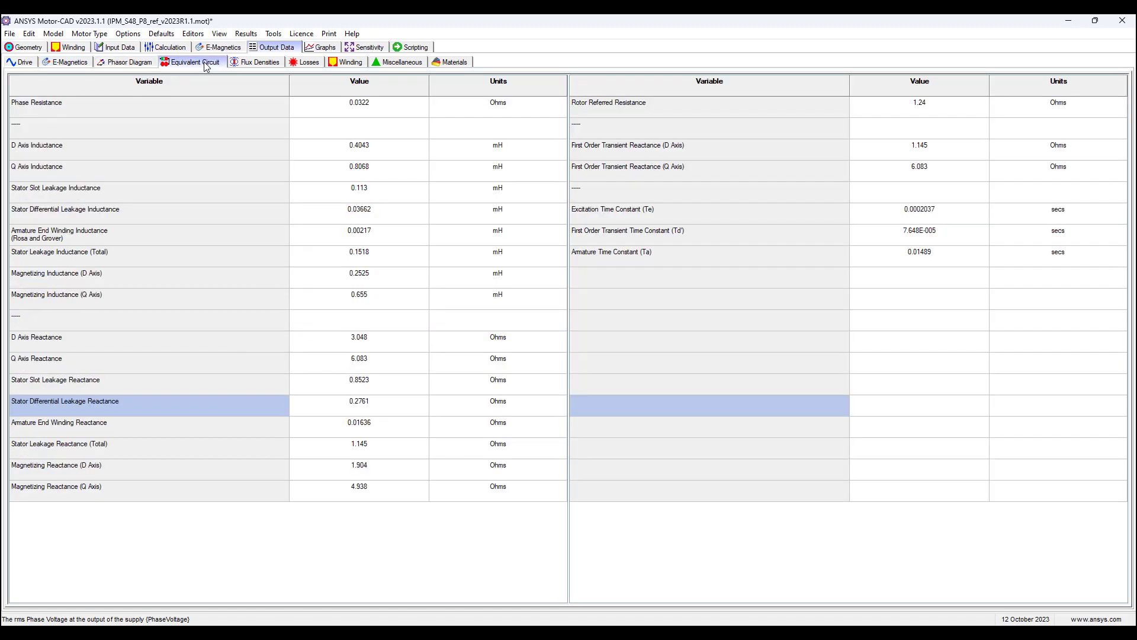
pyautogui.click(256, 68)
pyautogui.click(315, 67)
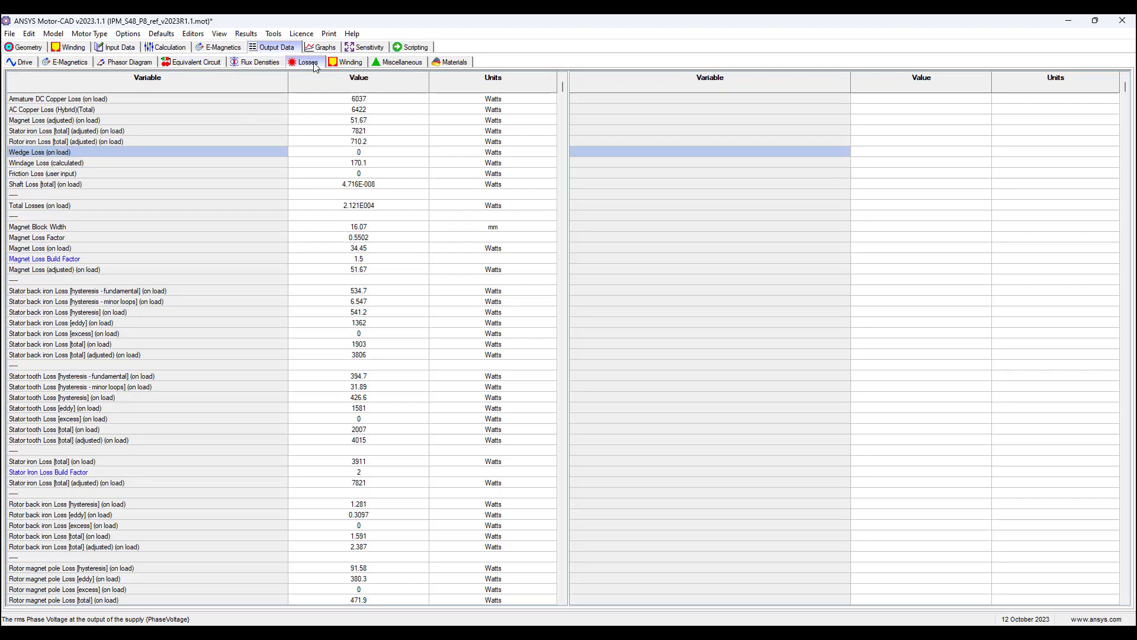
pyautogui.click(360, 68)
pyautogui.click(401, 64)
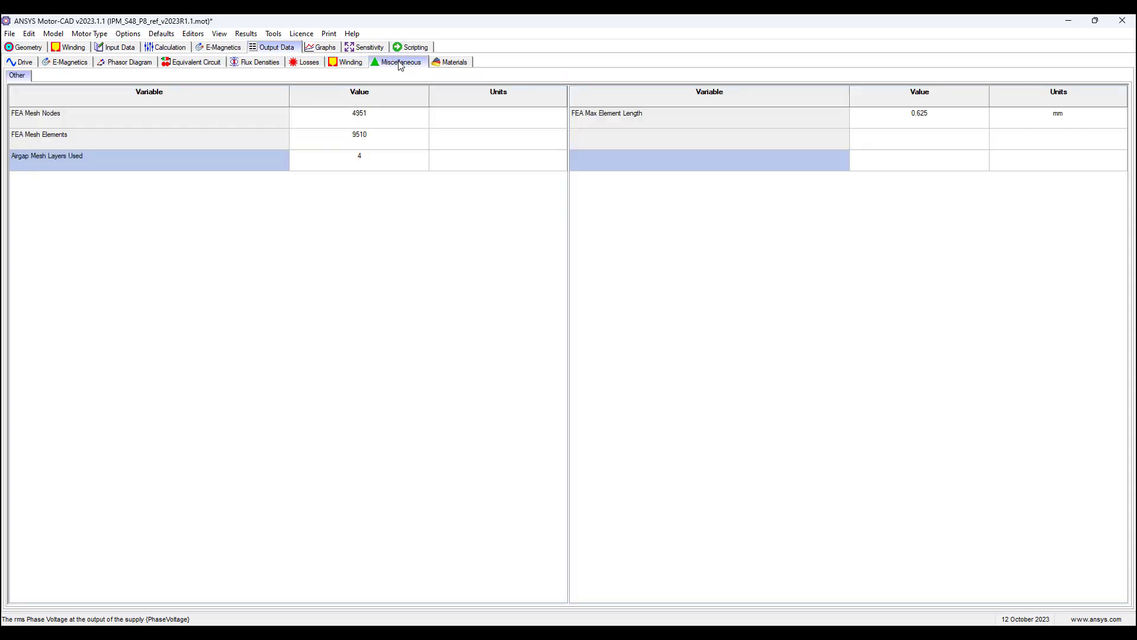
pyautogui.click(448, 63)
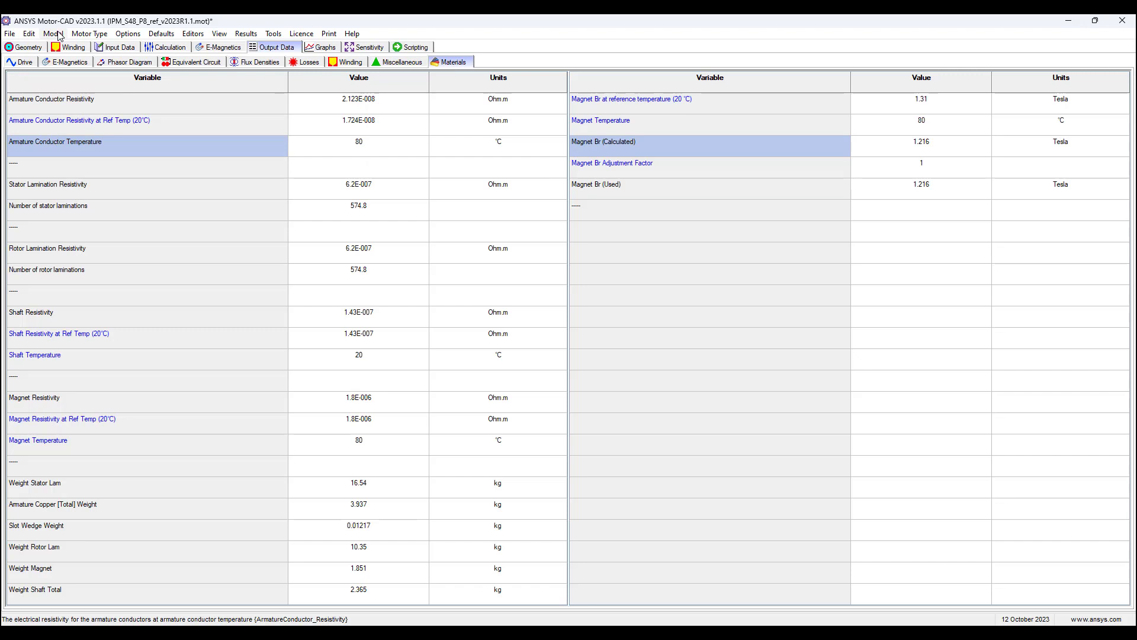
# Step: Review the E-Magnetic input data's loss settings for general, bearings, windage and AC winding
pyautogui.click(158, 49)
pyautogui.click(130, 49)
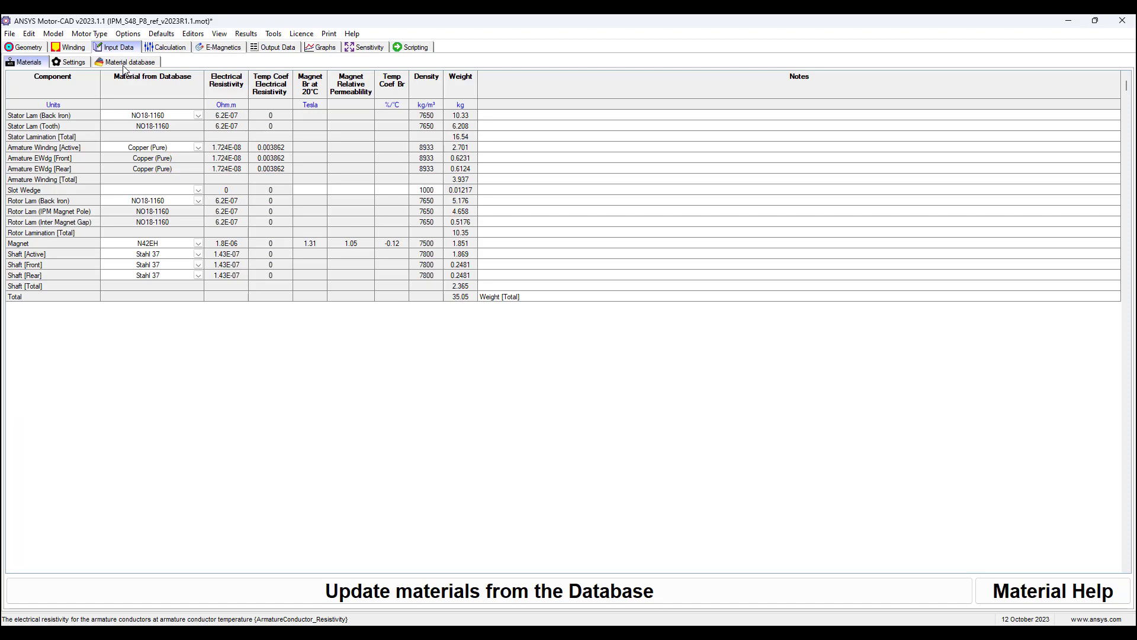
pyautogui.click(70, 62)
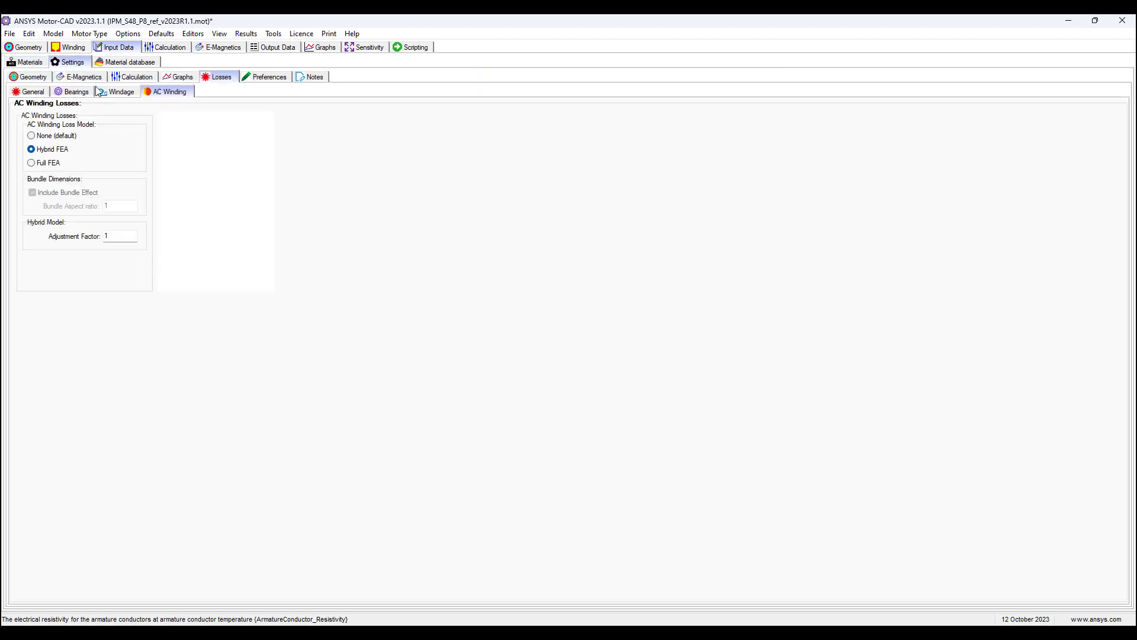
pyautogui.click(29, 93)
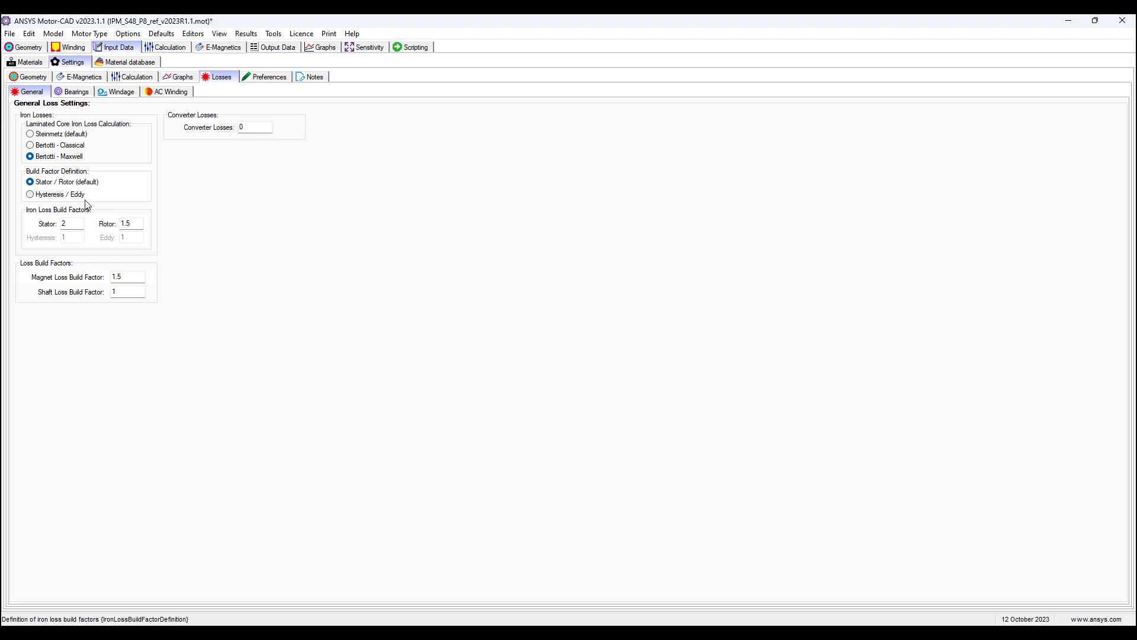
pyautogui.click(82, 95)
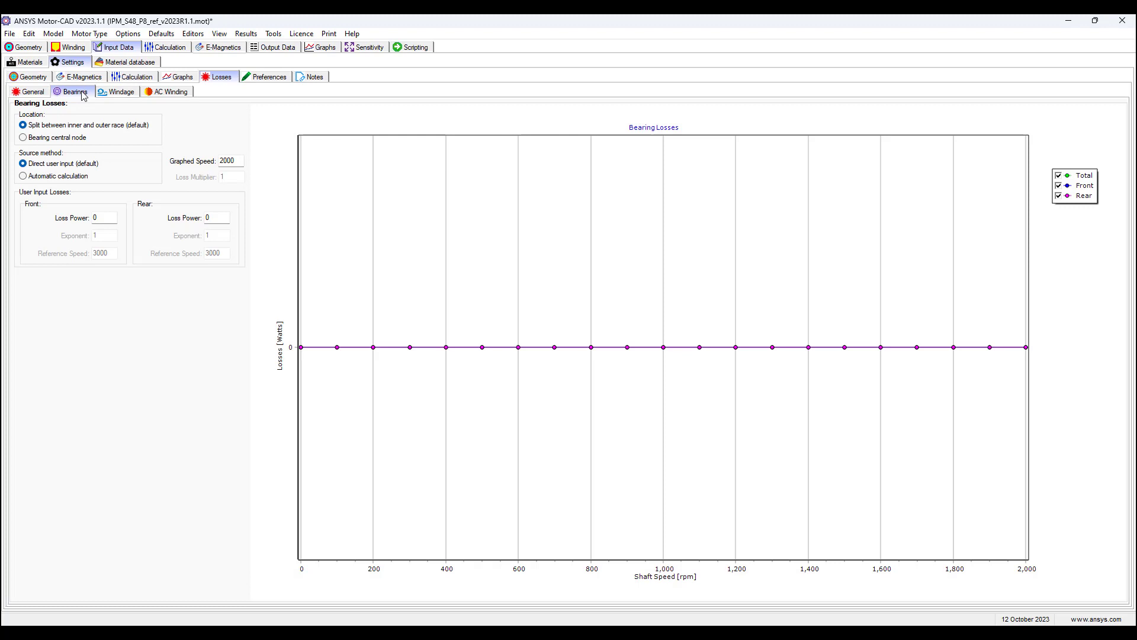
pyautogui.click(123, 95)
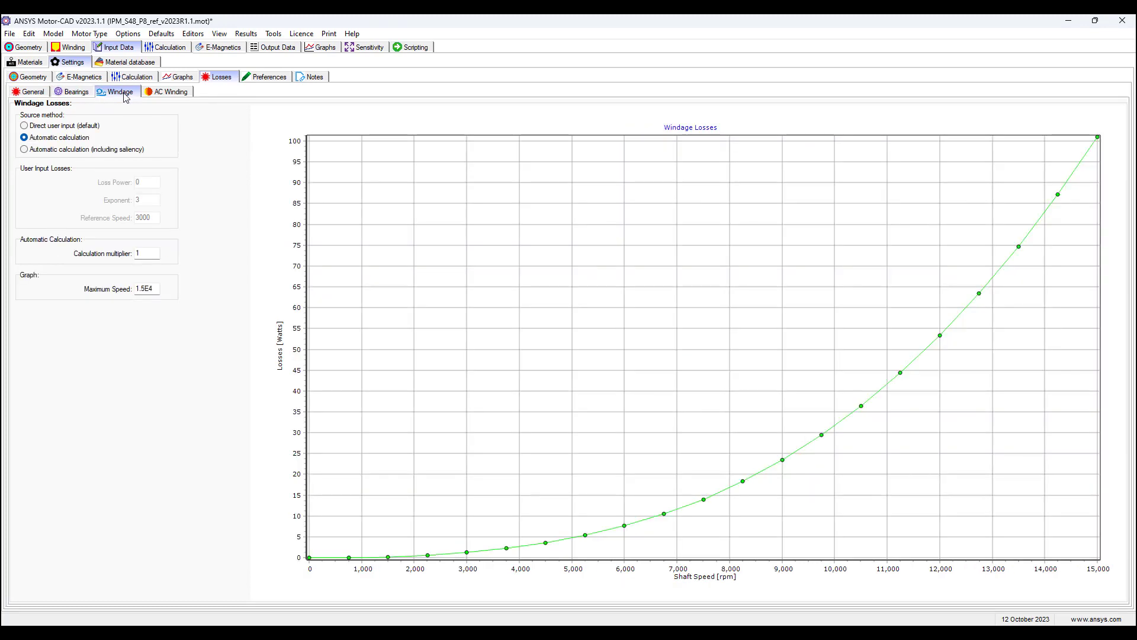
pyautogui.click(175, 94)
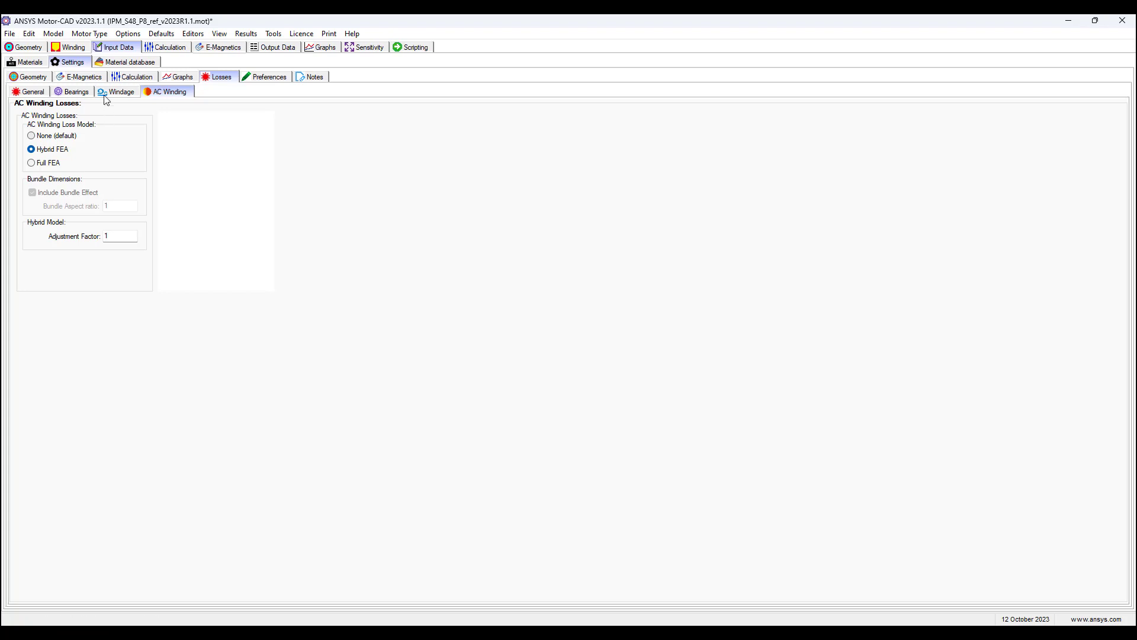
# Step: Switch to the Thermal model and view the motor geometry in radial, axial and 3D form
pyautogui.click(56, 36)
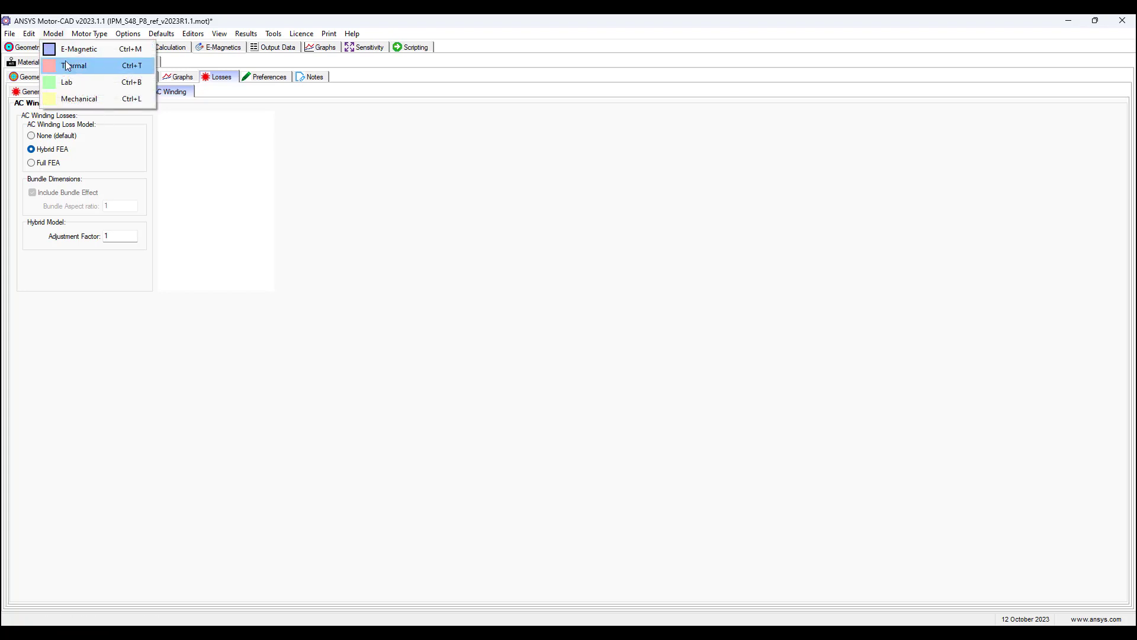
pyautogui.click(74, 49)
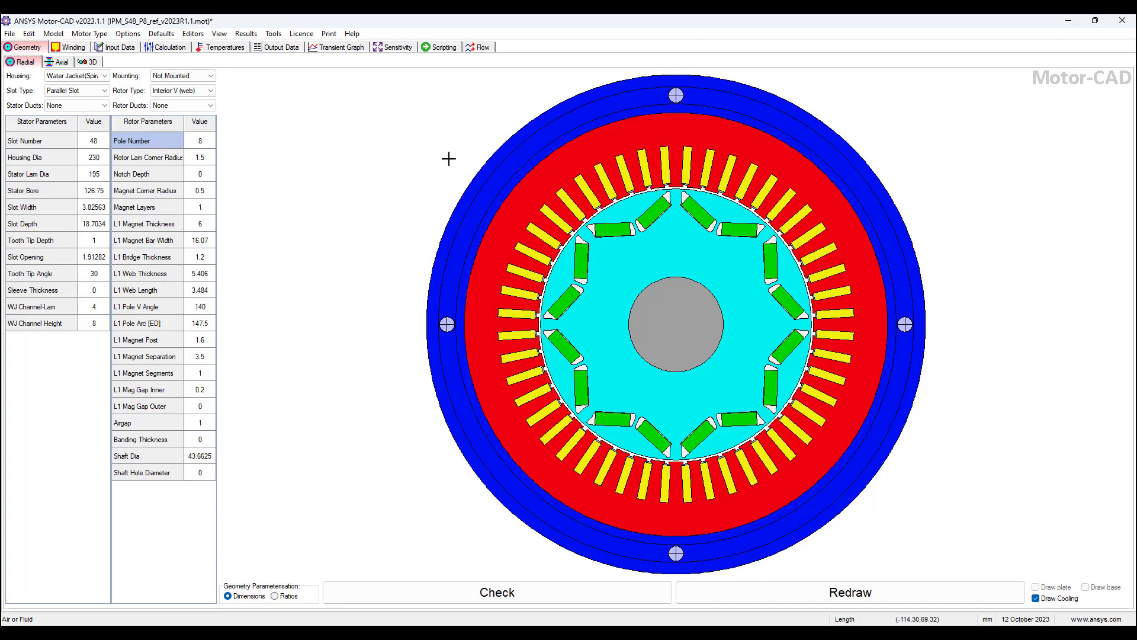
pyautogui.click(64, 63)
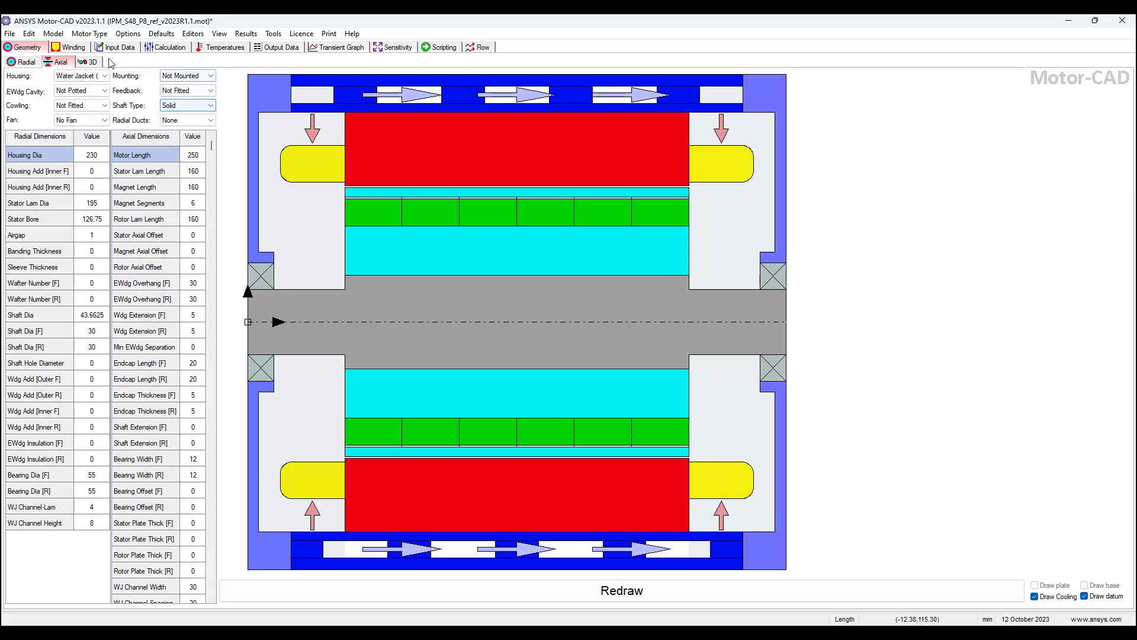
pyautogui.click(86, 61)
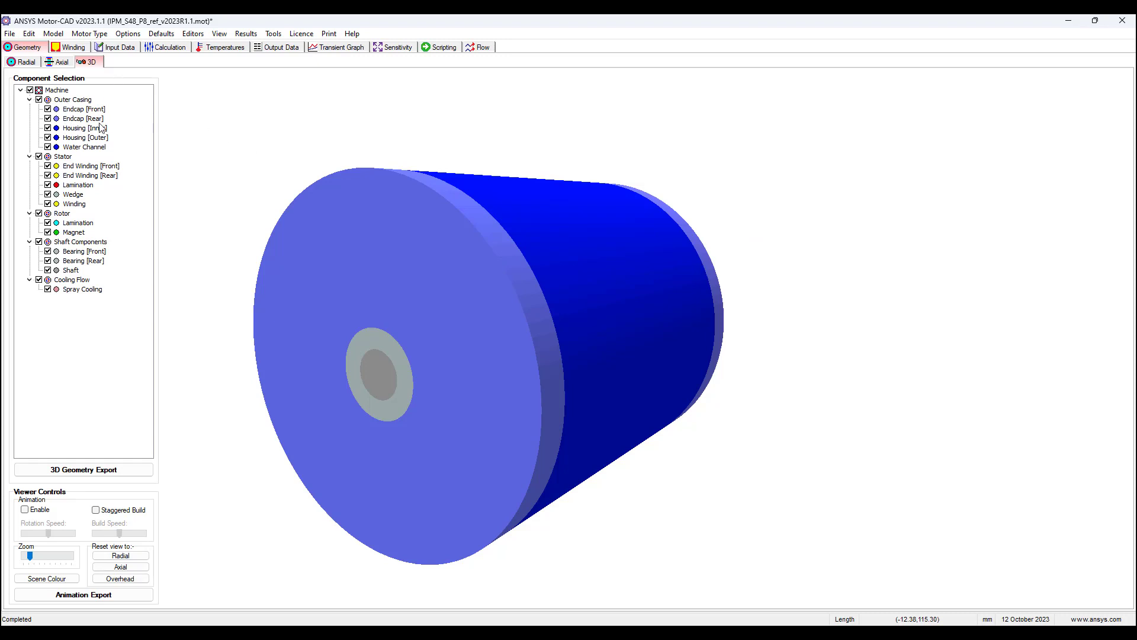
# Step: Review the thermal model's AC winding and general loss settings and its calculation options
pyautogui.click(124, 47)
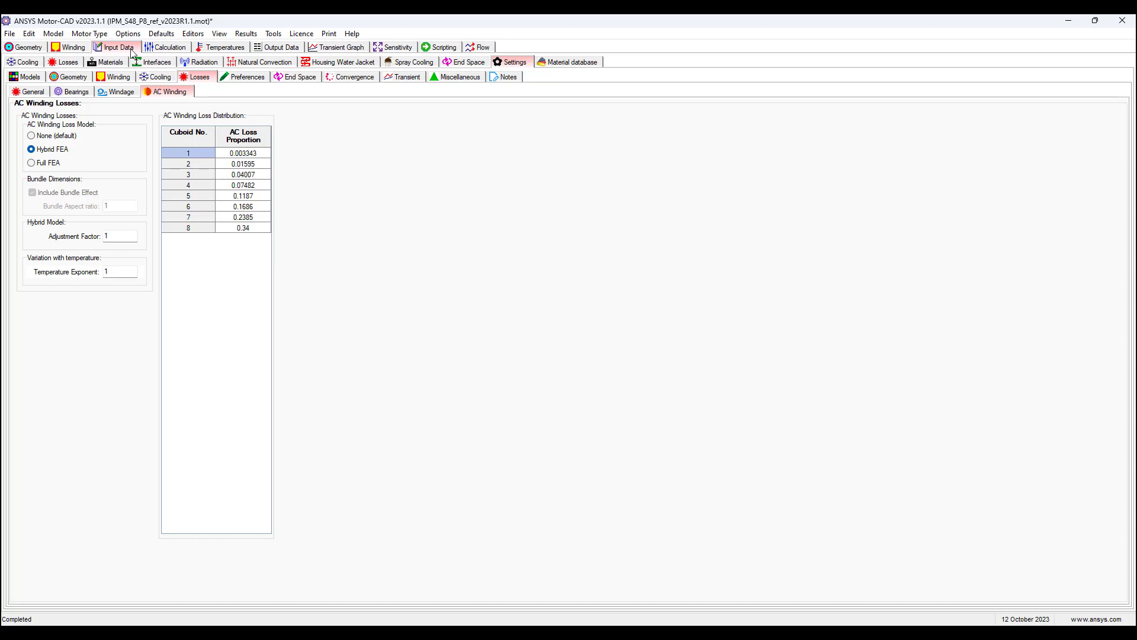
pyautogui.click(28, 93)
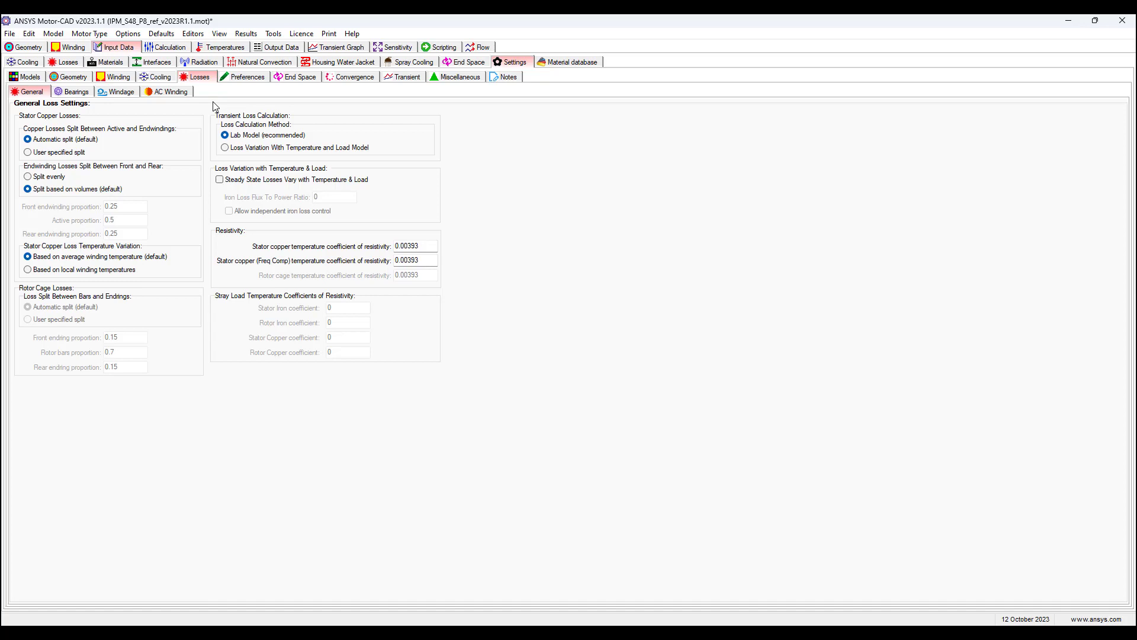
pyautogui.click(172, 47)
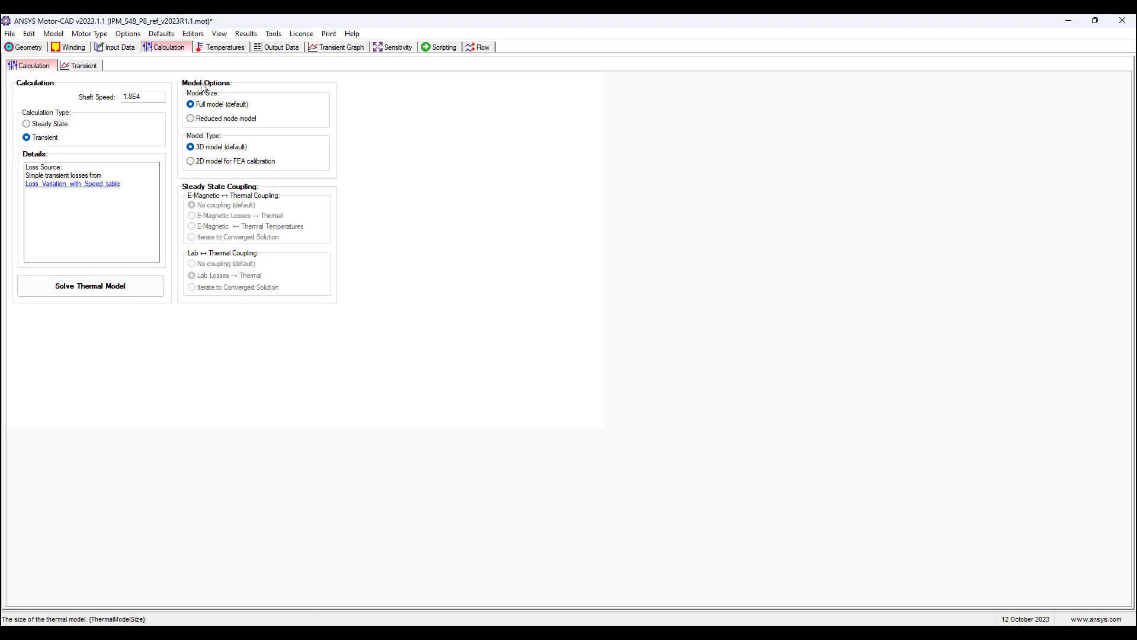
# Step: Examine the thermal results in the detailed circuit schematic, the transient temperature graph and the overview schematic
pyautogui.click(228, 51)
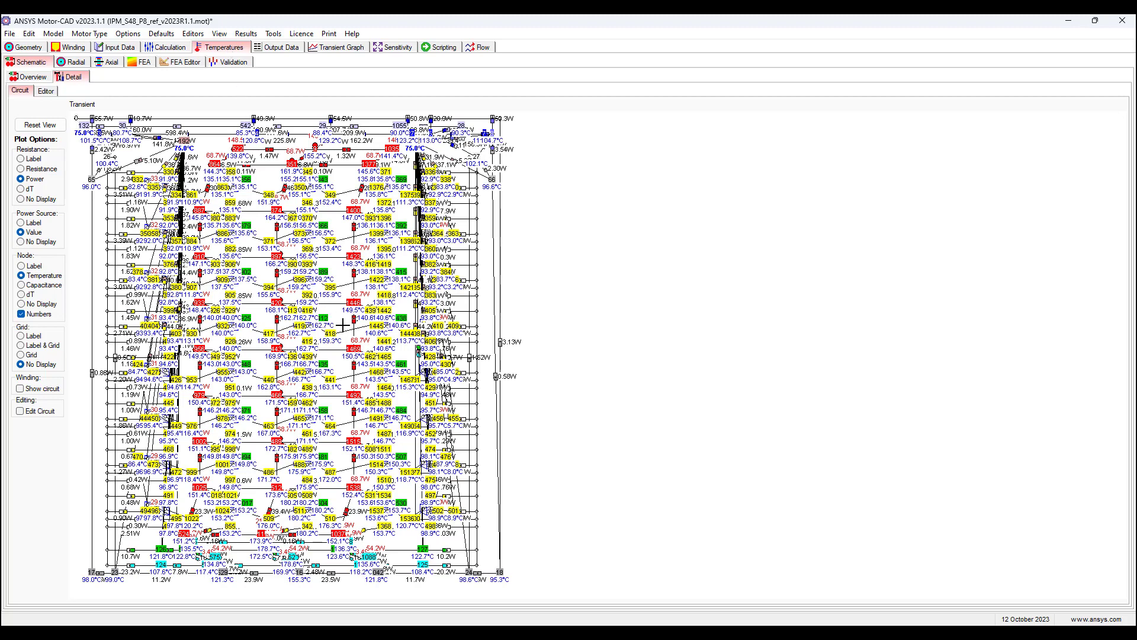
pyautogui.click(275, 48)
pyautogui.click(330, 48)
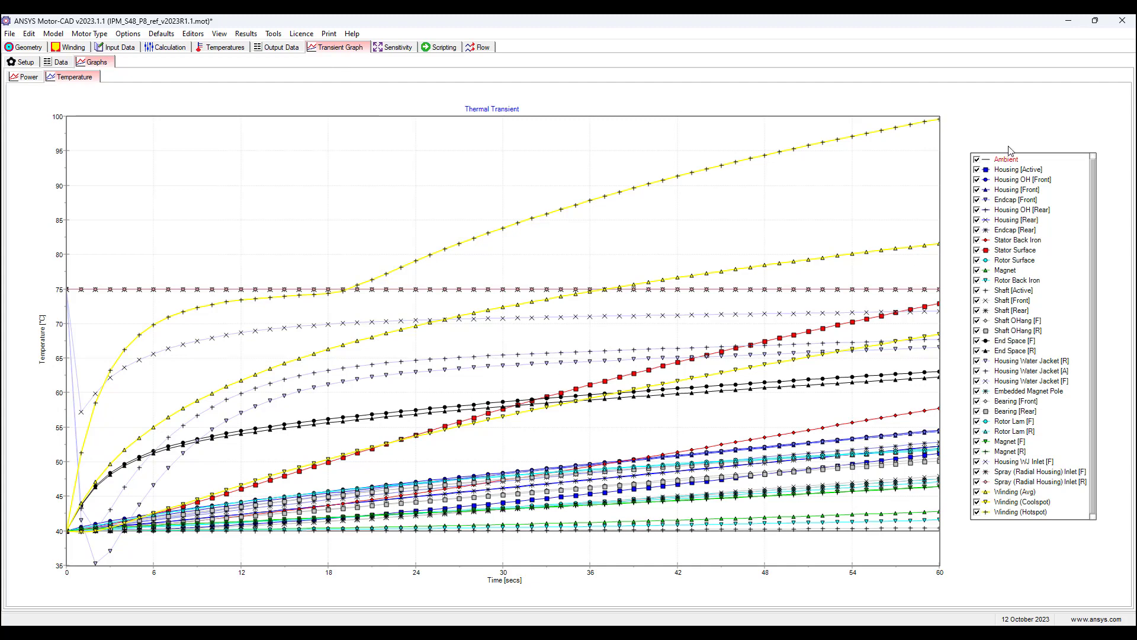
pyautogui.click(211, 50)
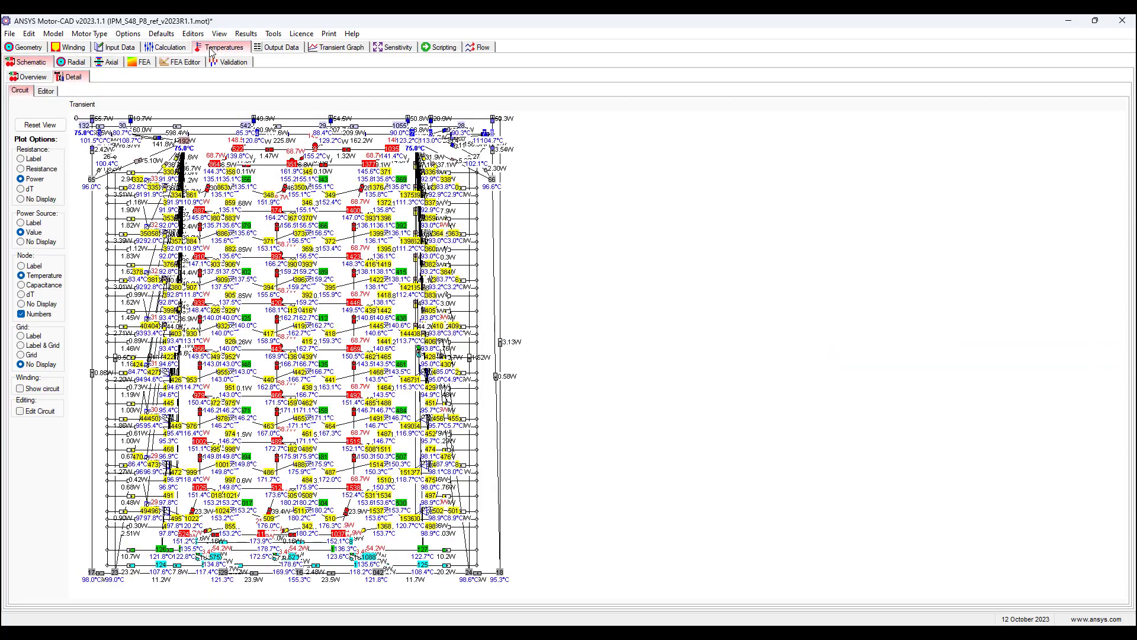
pyautogui.click(31, 77)
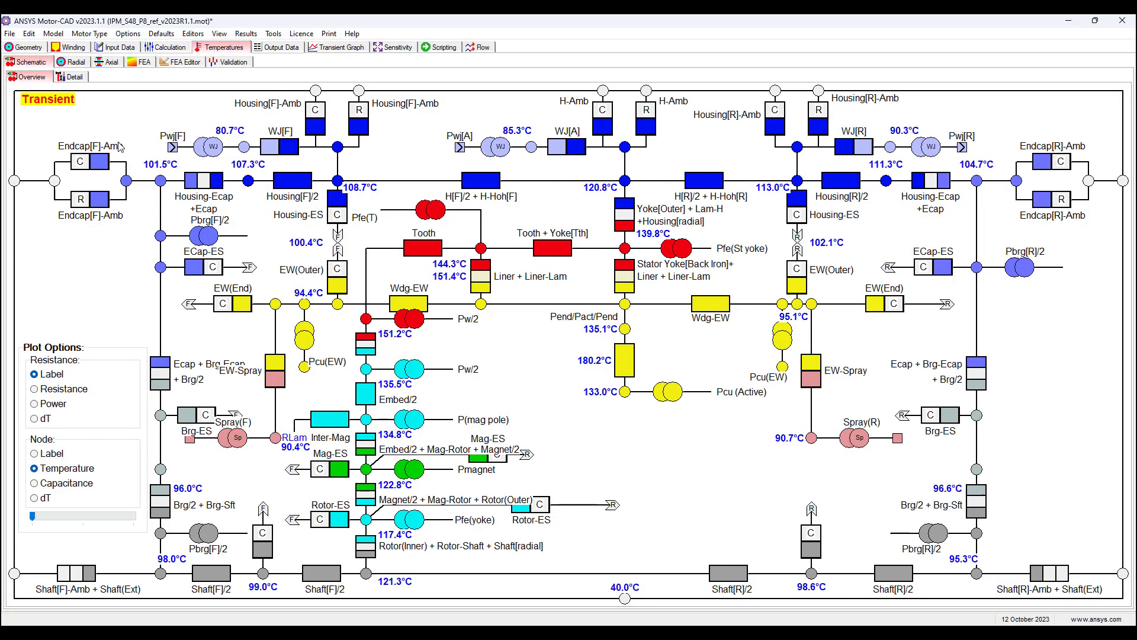
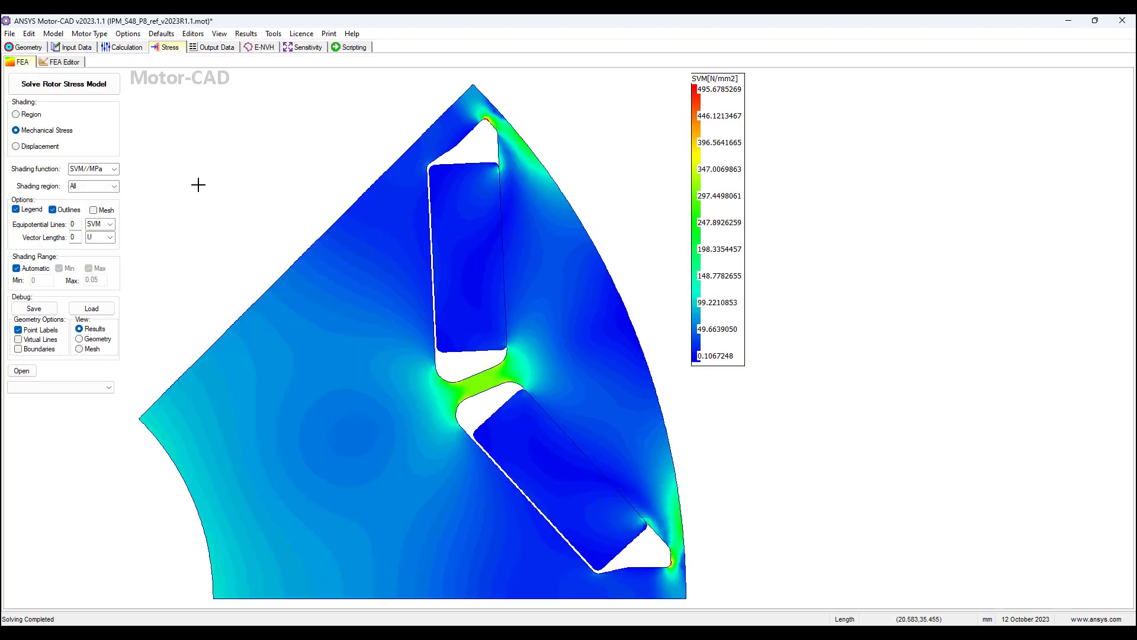
# Step: Shade the rotor stress FEA results by displacement and browse the available shading functions
pyautogui.click(68, 153)
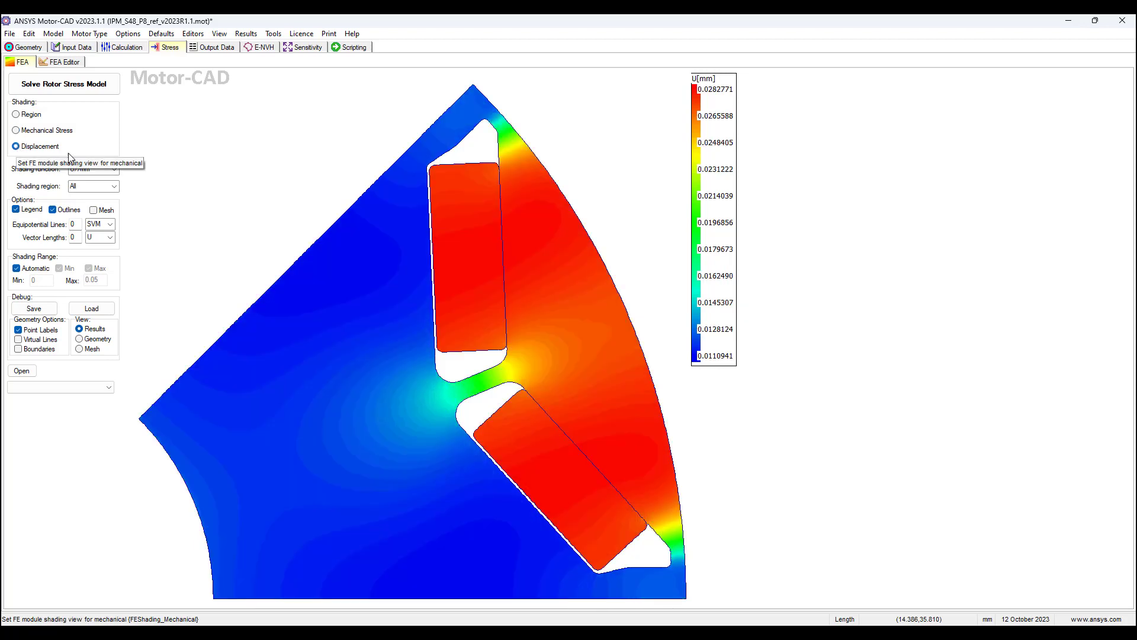
pyautogui.click(115, 169)
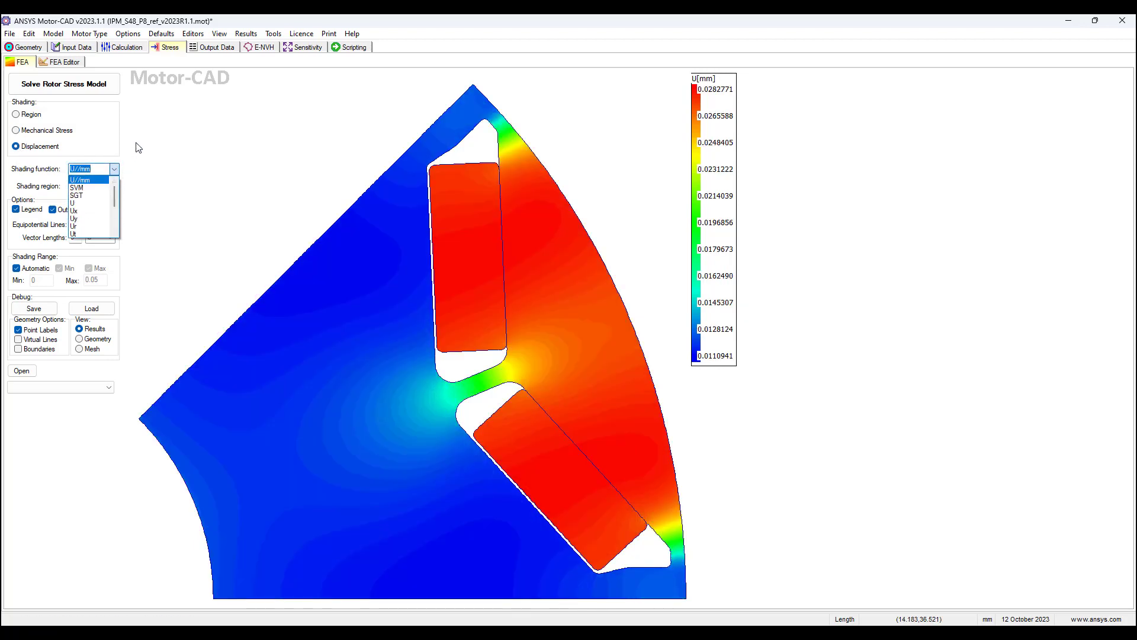
pyautogui.click(37, 131)
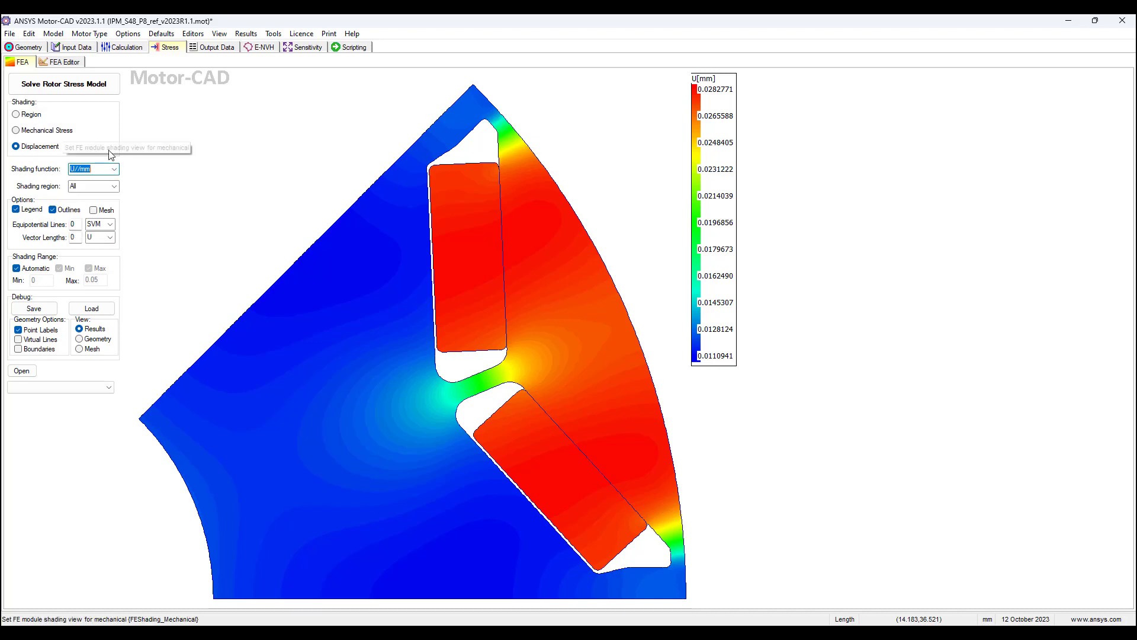
pyautogui.click(115, 170)
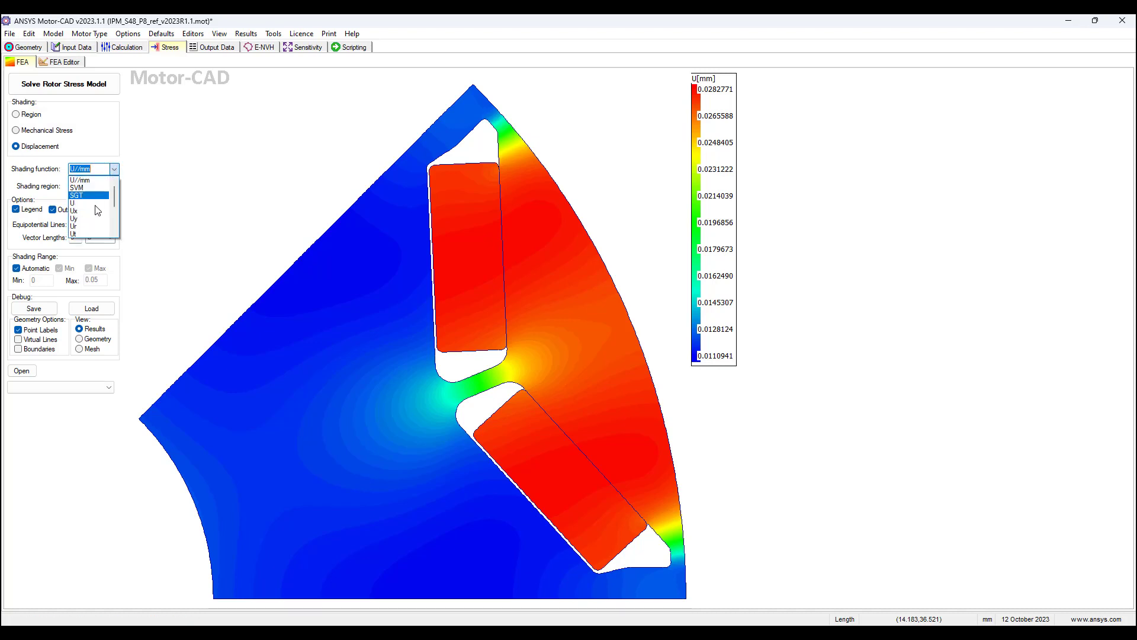
pyautogui.moveTo(116, 196)
pyautogui.mouseDown()
pyautogui.moveTo(116, 209)
pyautogui.moveTo(164, 214)
pyautogui.mouseUp()
pyautogui.click(164, 214)
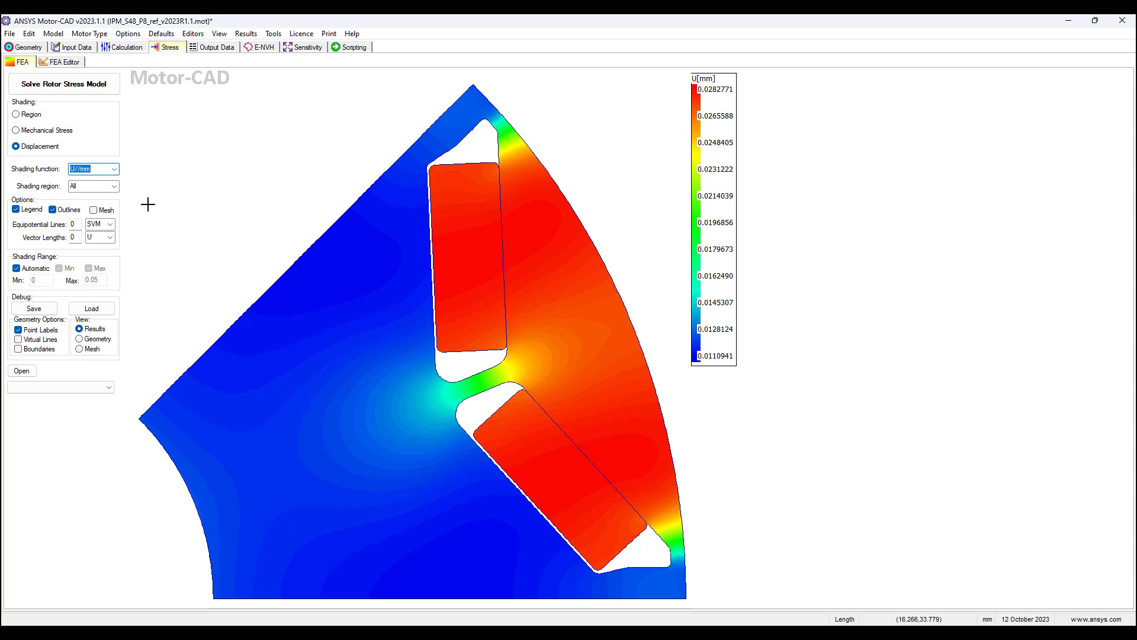
# Step: Review the mechanical calculation settings for rotor stress and forces, and inspect the Force/NVH data export options
pyautogui.click(116, 51)
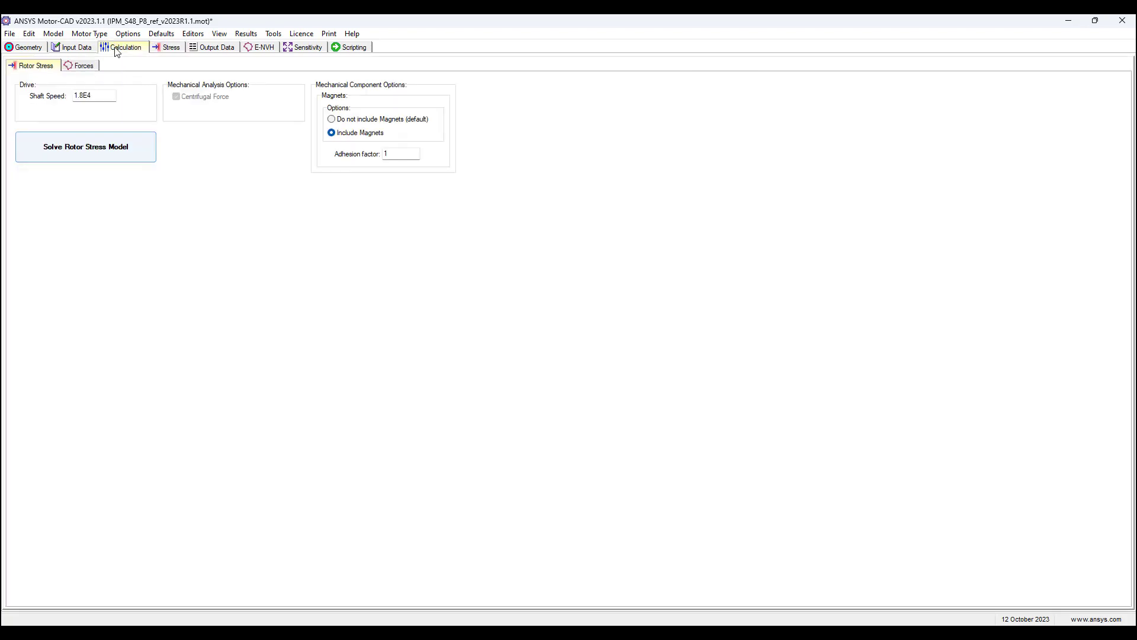
pyautogui.click(83, 66)
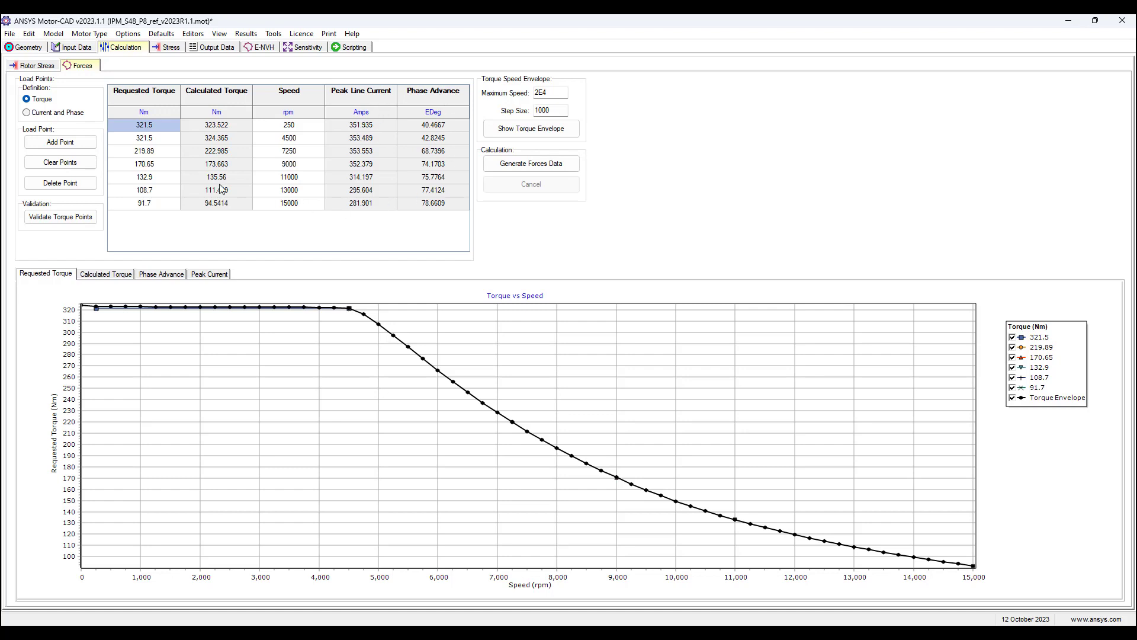
pyautogui.click(11, 35)
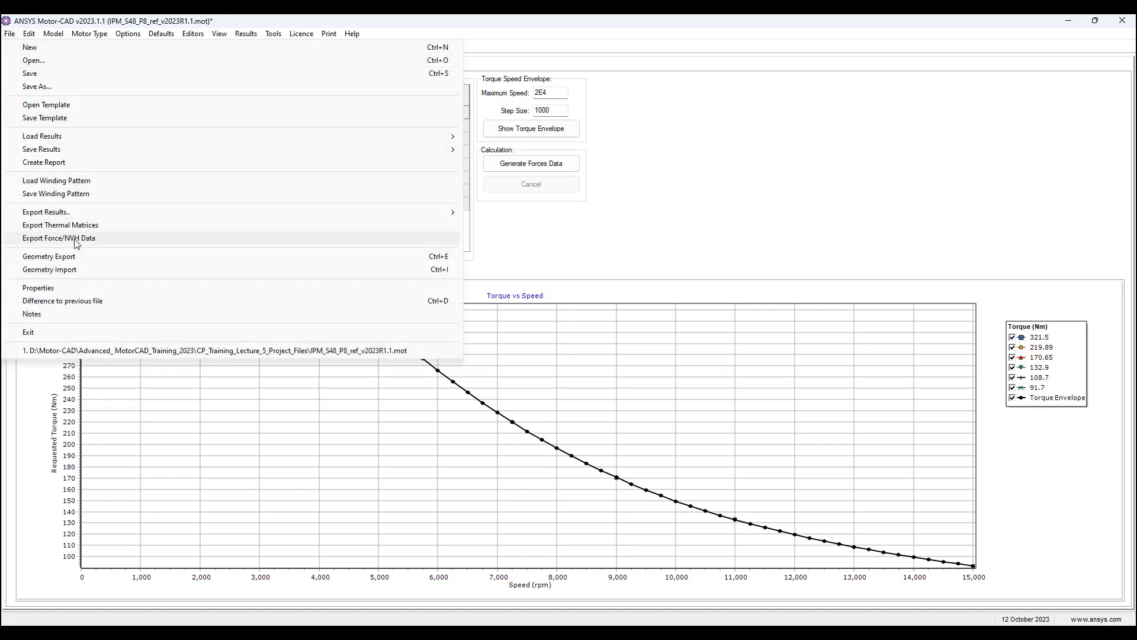
pyautogui.click(95, 240)
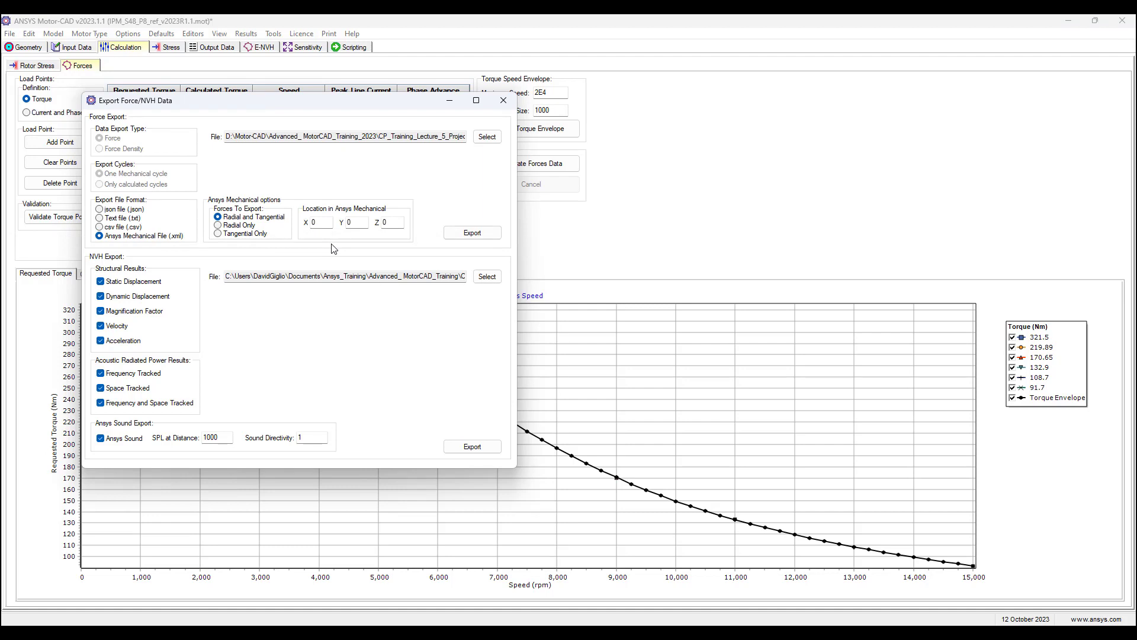
pyautogui.click(503, 100)
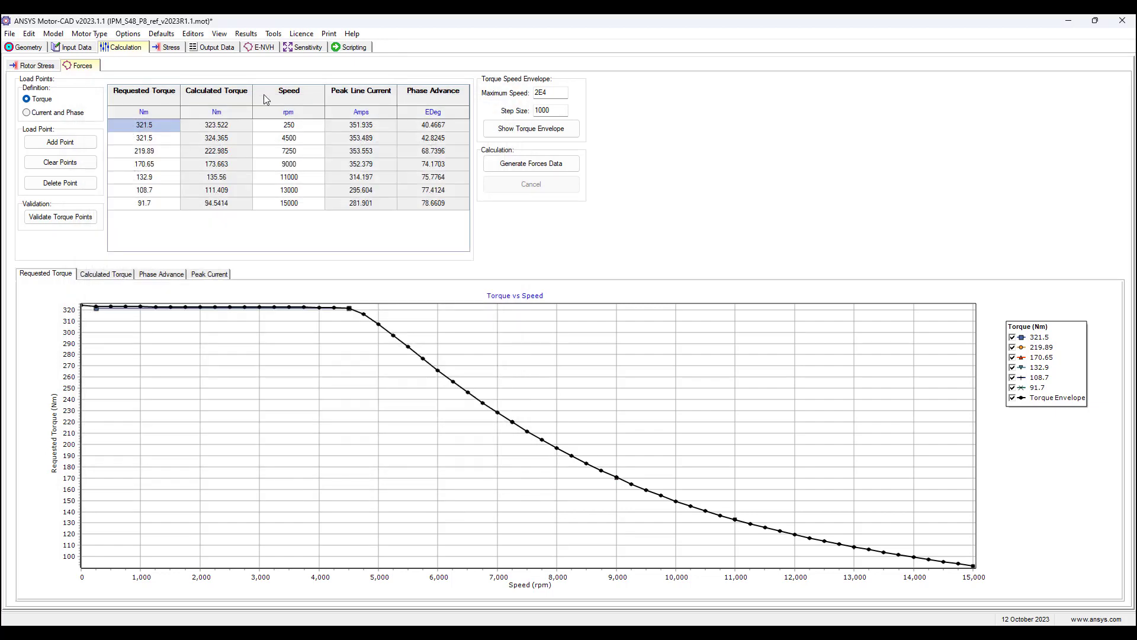
# Step: Switch to the Lab model and calculate the electromagnetic performance as a Maximum Torque/Speed Curve
pyautogui.click(59, 36)
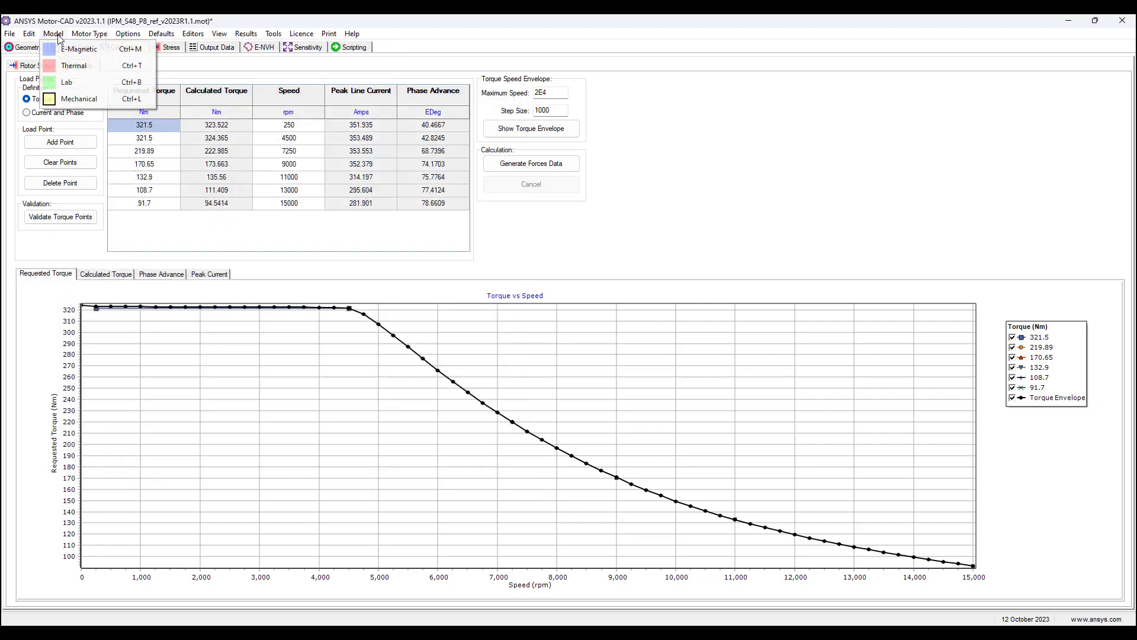
pyautogui.click(67, 85)
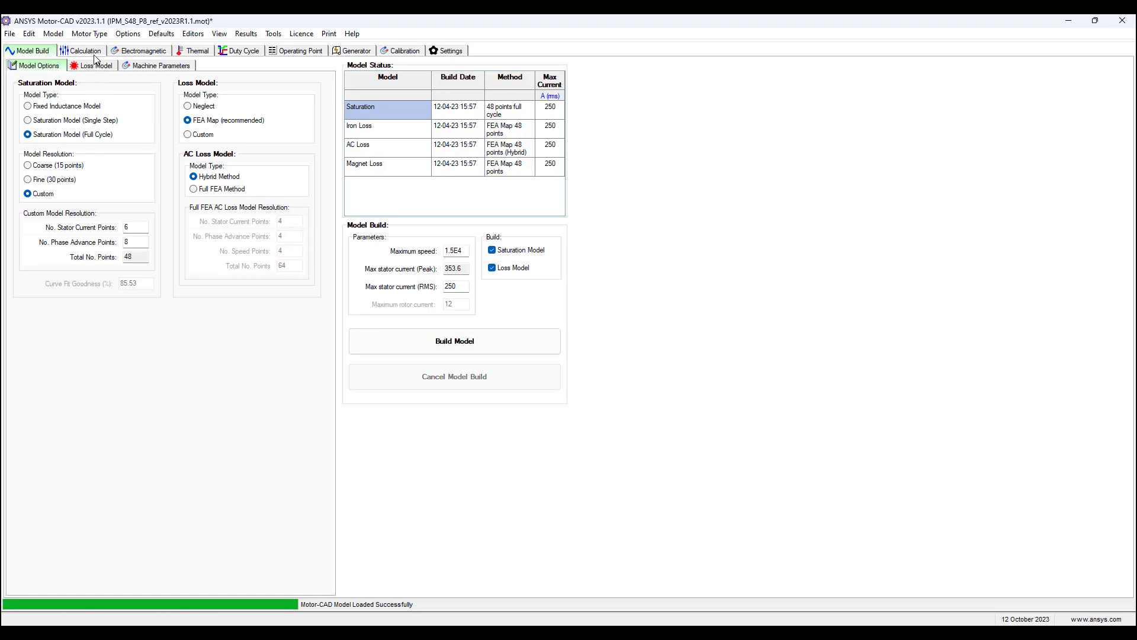
pyautogui.click(95, 53)
pyautogui.click(141, 52)
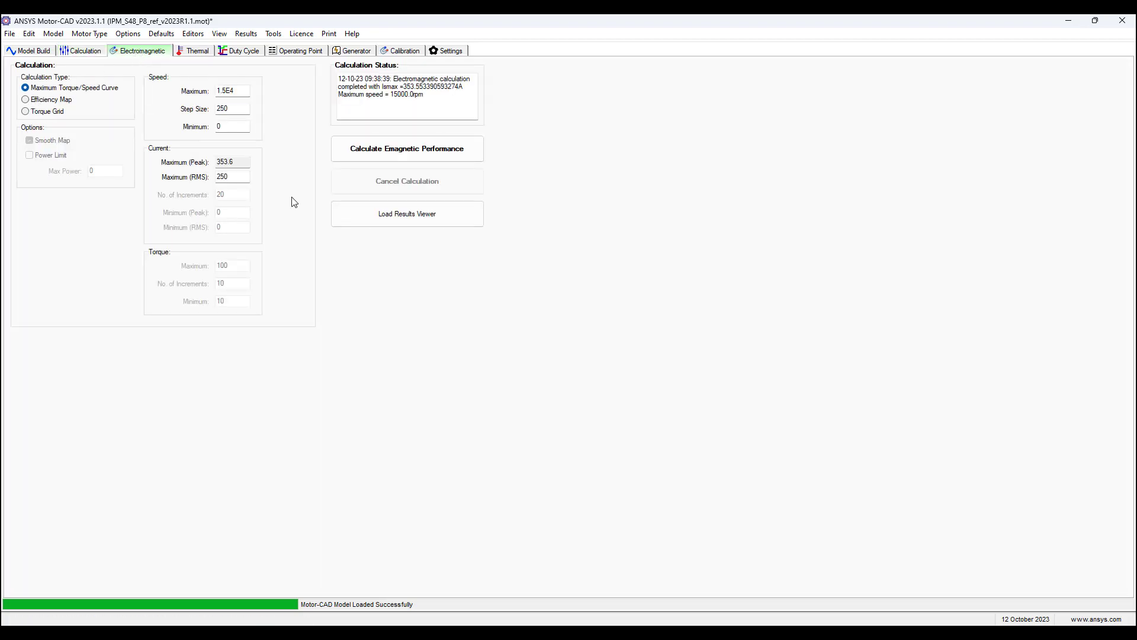
pyautogui.click(406, 153)
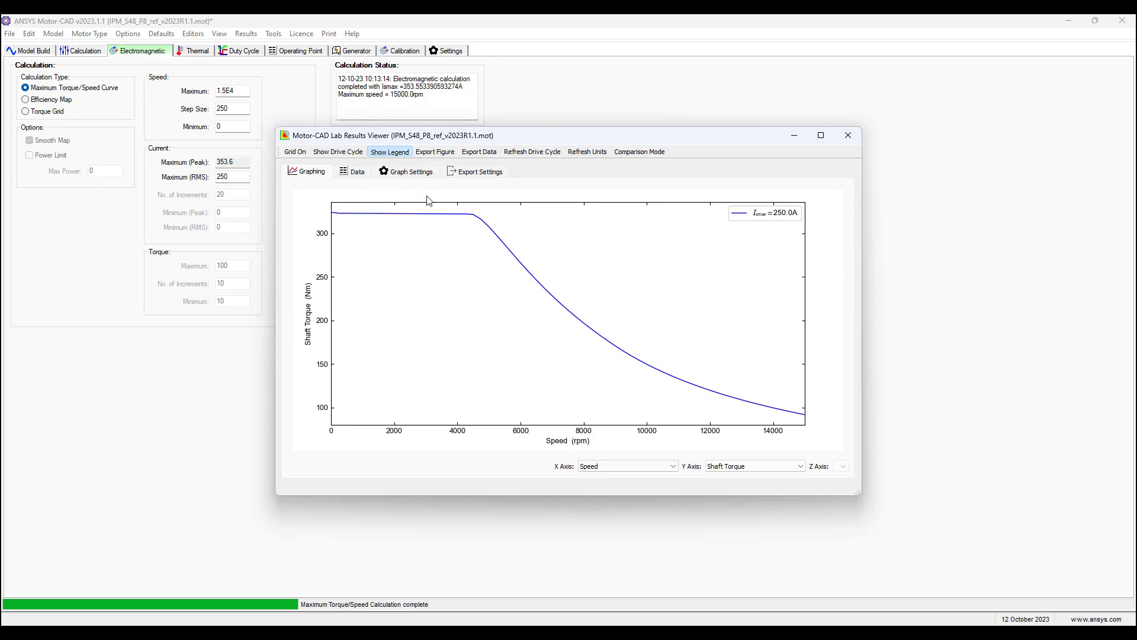
pyautogui.click(849, 136)
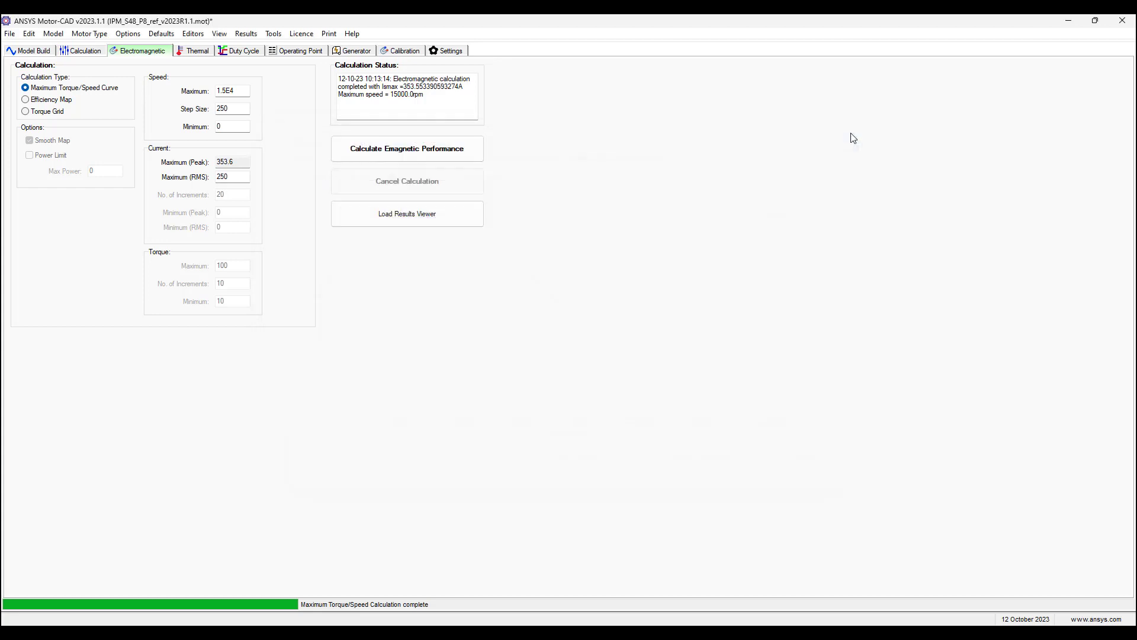
# Step: Calculate the electromagnetic performance as an Efficiency Map and view its contour plot of shaft torque against speed
pyautogui.click(26, 100)
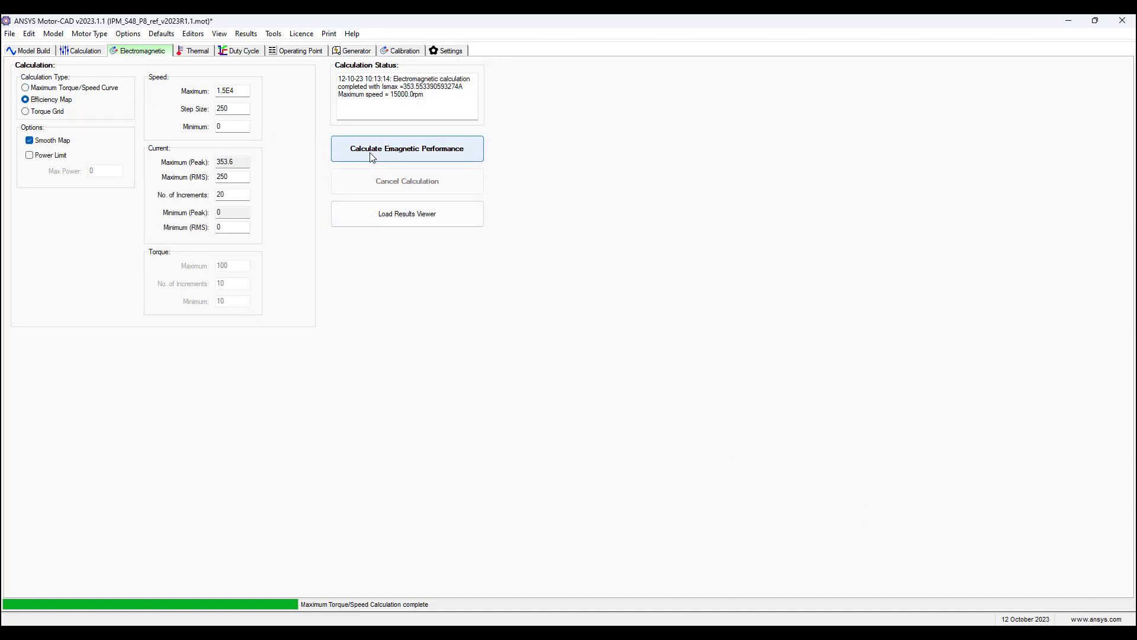
pyautogui.click(350, 147)
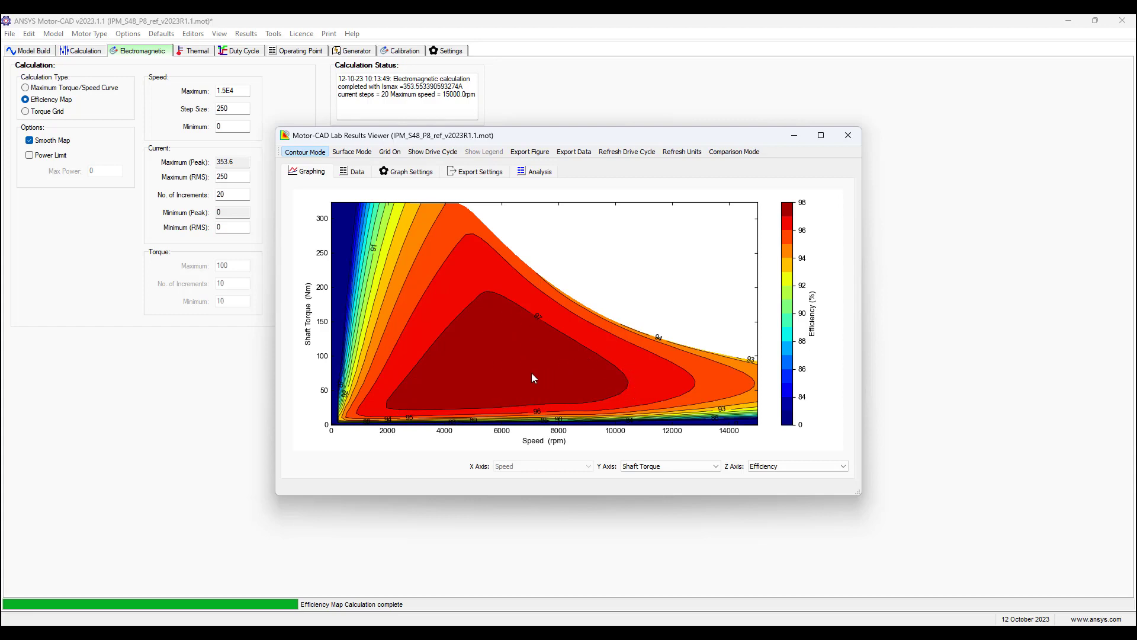
pyautogui.click(796, 136)
# Step: Switch to the PowerPoint slide show and advance from the motor types slide to the contact slide
pyautogui.click(60, 36)
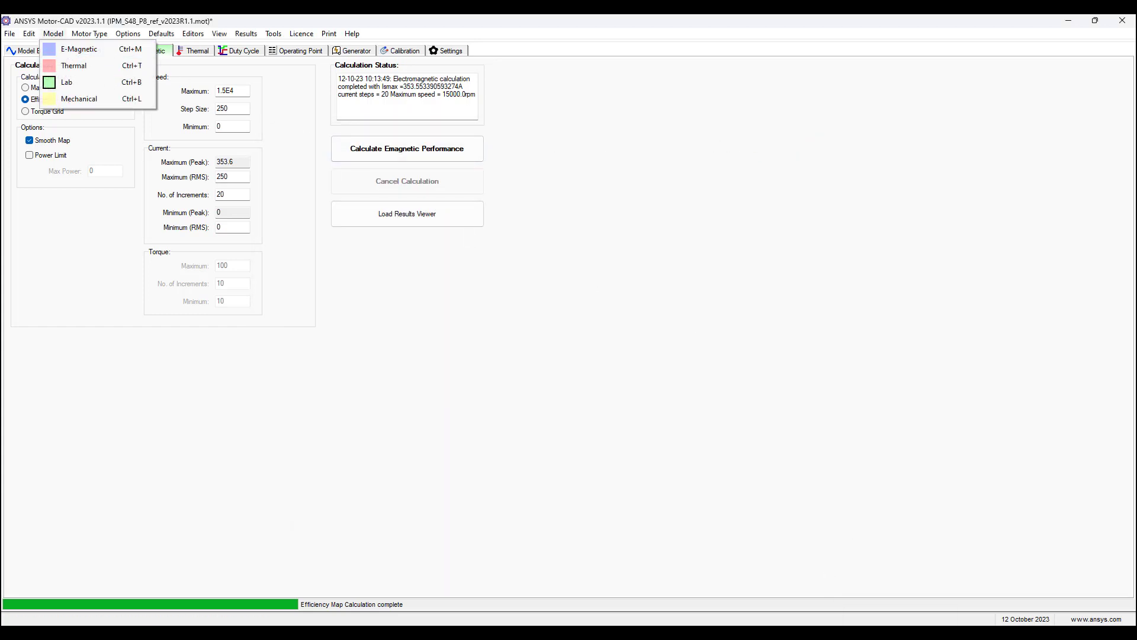
pyautogui.moveTo(926, 625)
pyautogui.moveTo(978, 631)
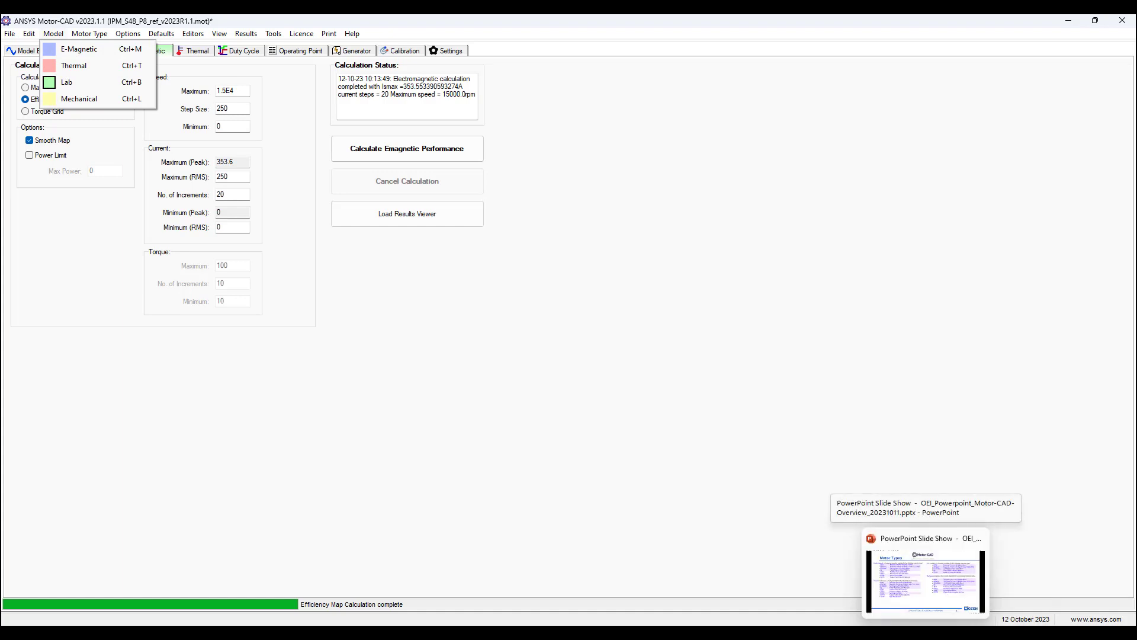
pyautogui.click(926, 578)
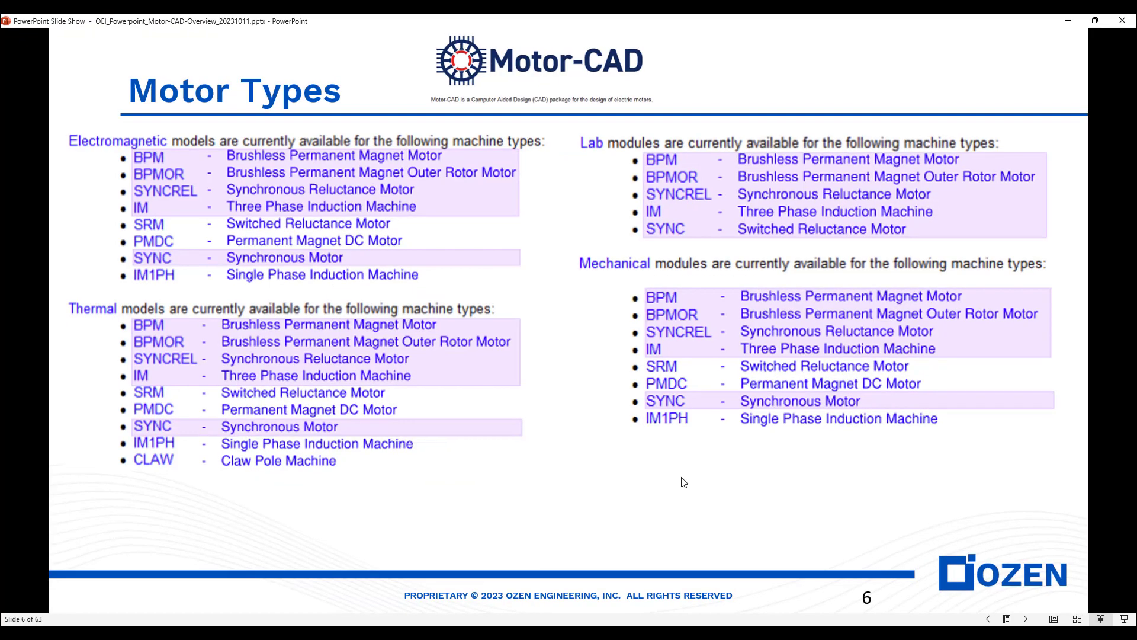
pyautogui.click(684, 482)
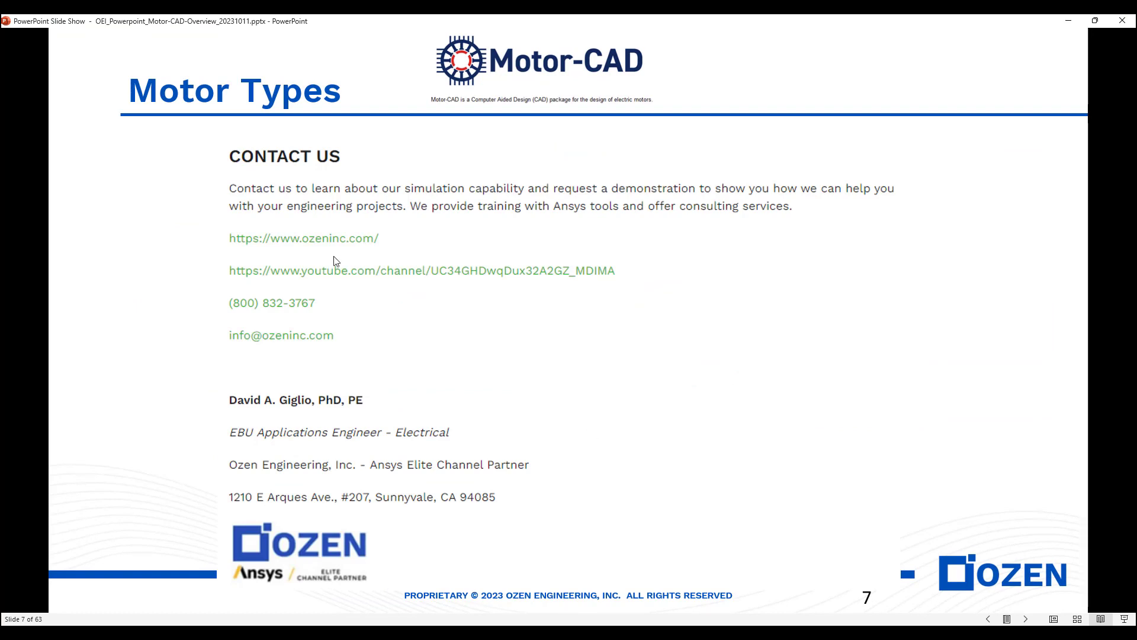